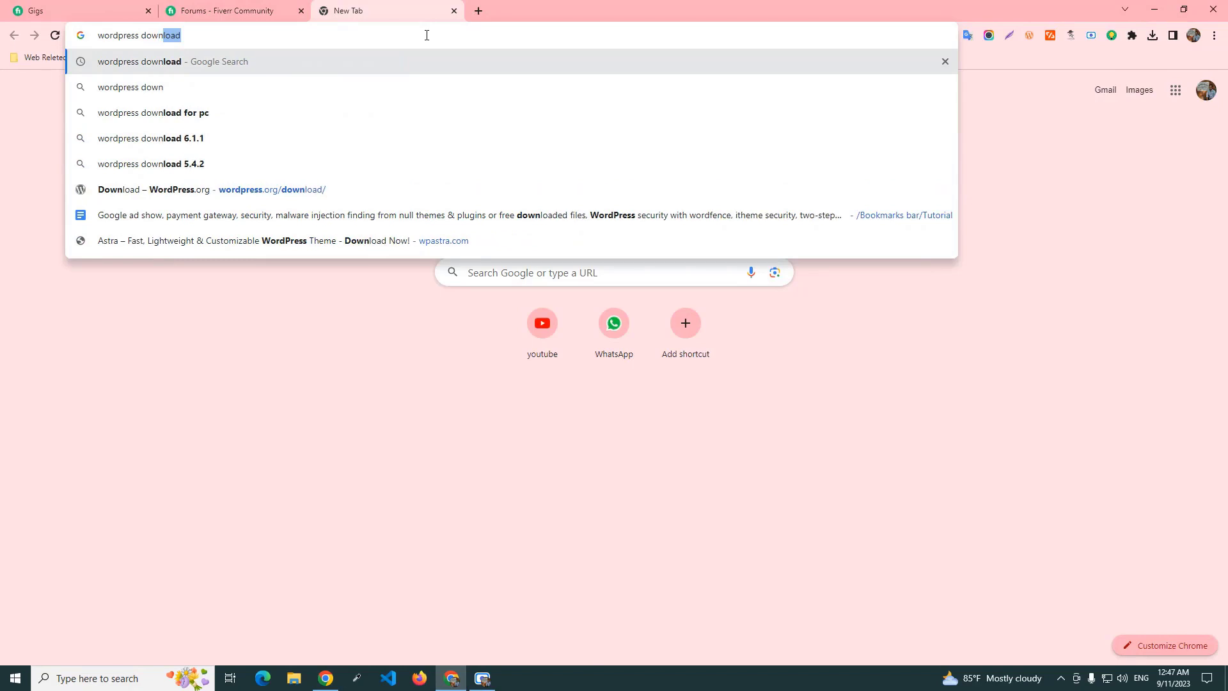
Open the 'Download – WordPress.org' search result in a new tab and switch to it.
{"action": "key", "text": "Return"}
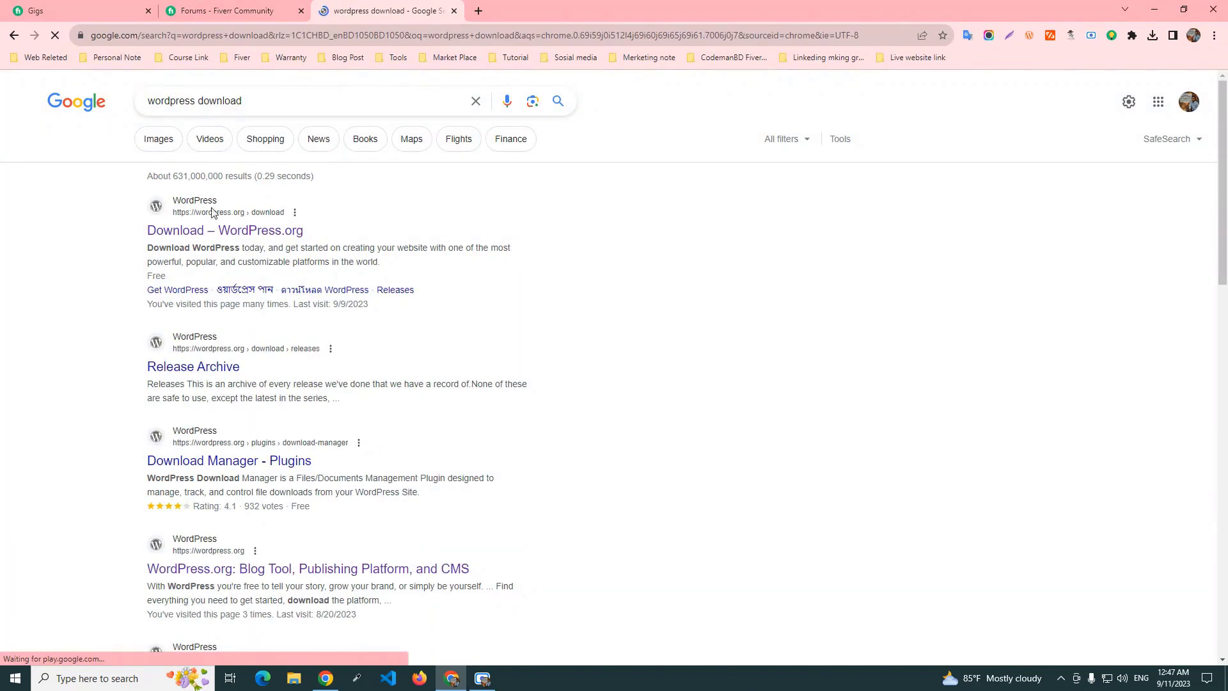
{"action": "right_click", "coordinate": [264, 236]}
{"action": "left_click", "coordinate": [268, 242]}
{"action": "left_click", "coordinate": [484, 6]}
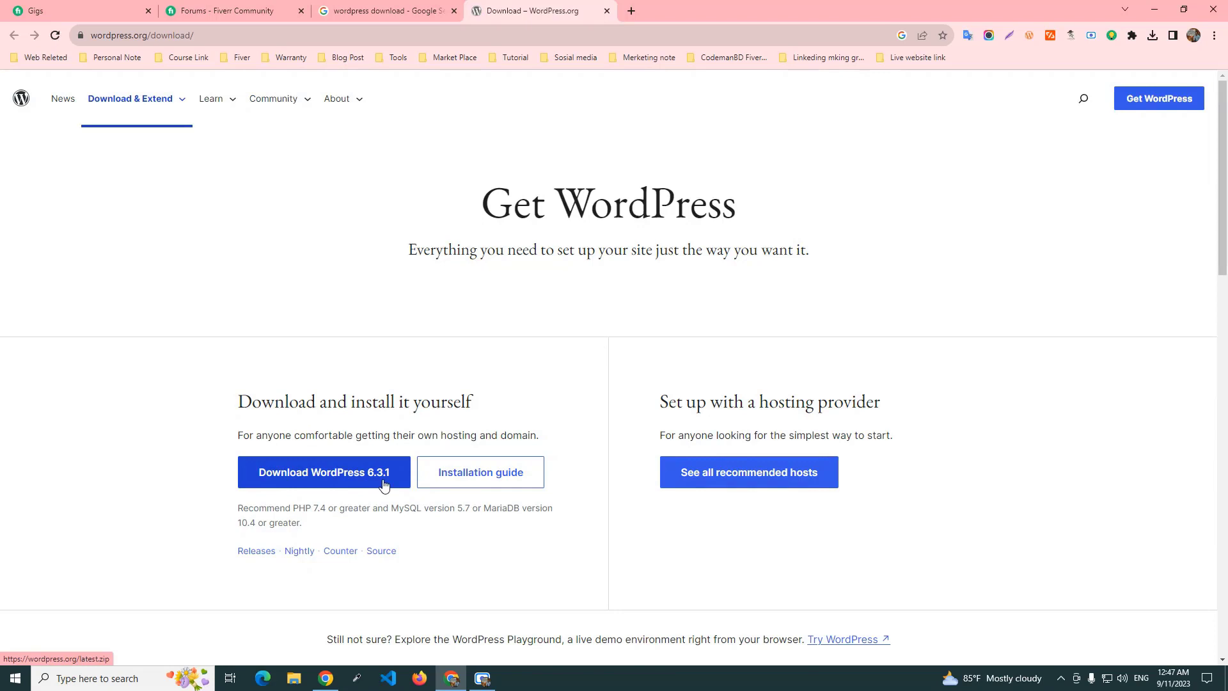
Start the IDM download of wordpress-6.3.1.zip (23.78 MB) and close the Gigs tab.
{"action": "left_click", "coordinate": [314, 474]}
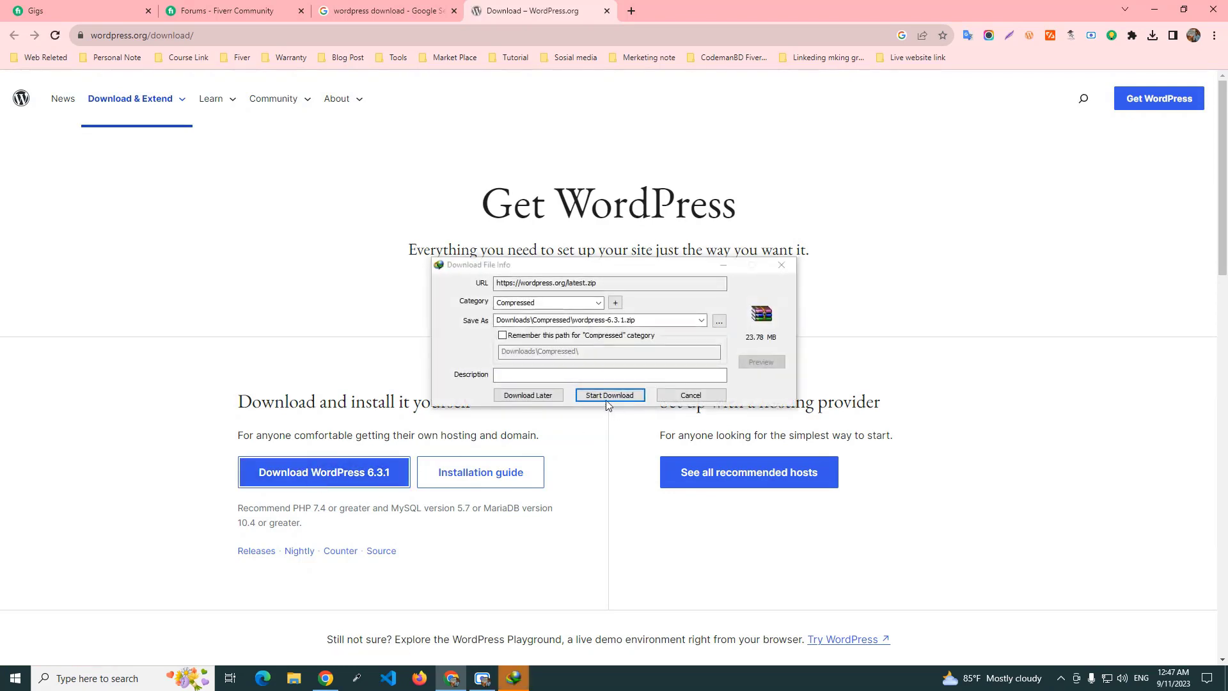
{"action": "left_click", "coordinate": [610, 395]}
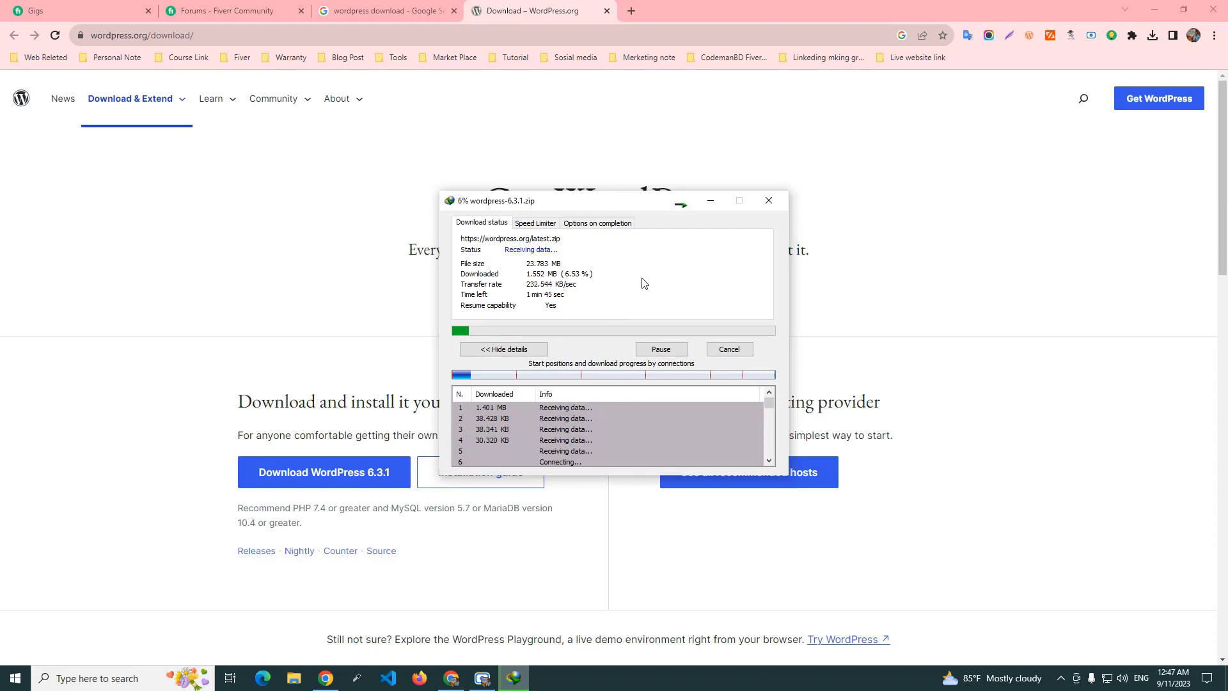
{"action": "left_click", "coordinate": [146, 9]}
{"action": "left_click", "coordinate": [145, 11]}
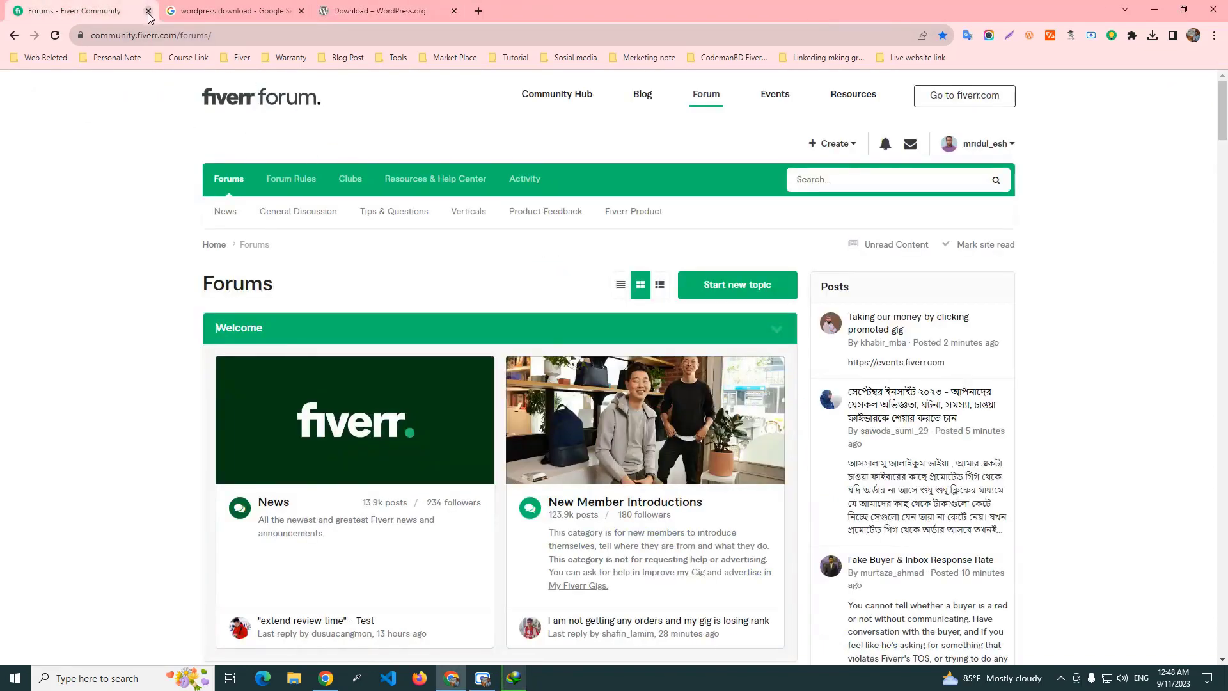
Close the Fiverr forum tab and bring up IDM until wordpress-6.3.1.zip finishes downloading.
{"action": "left_click", "coordinate": [148, 11]}
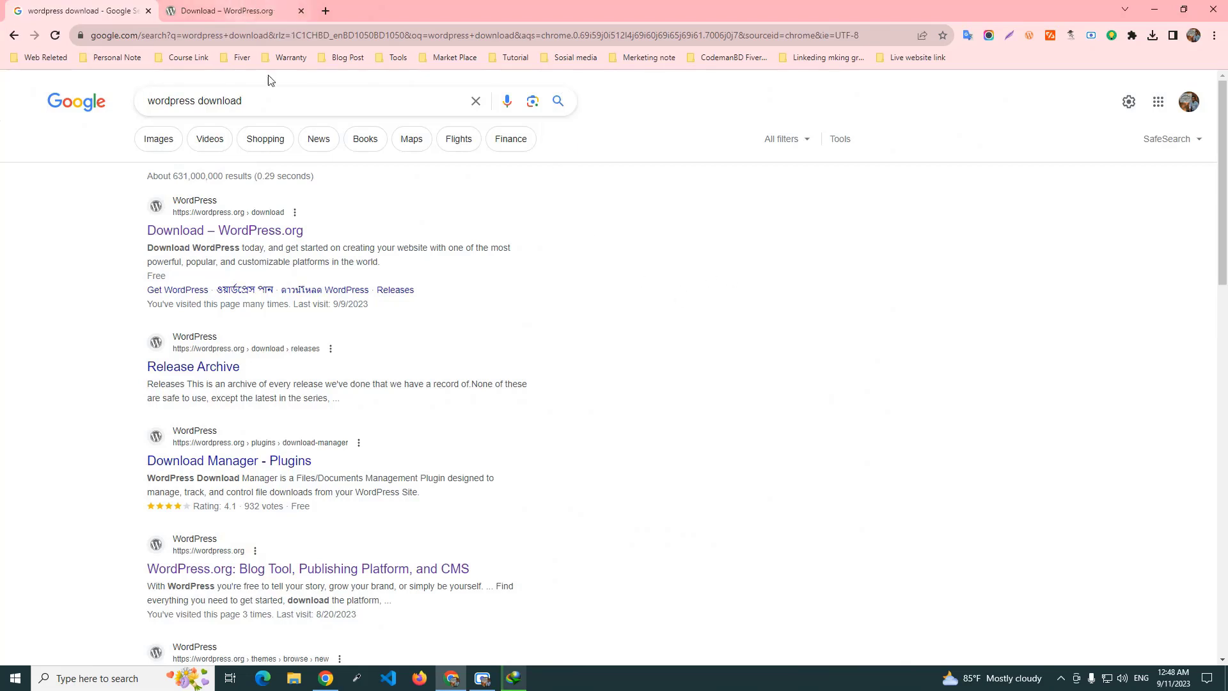
{"action": "left_click", "coordinate": [516, 683]}
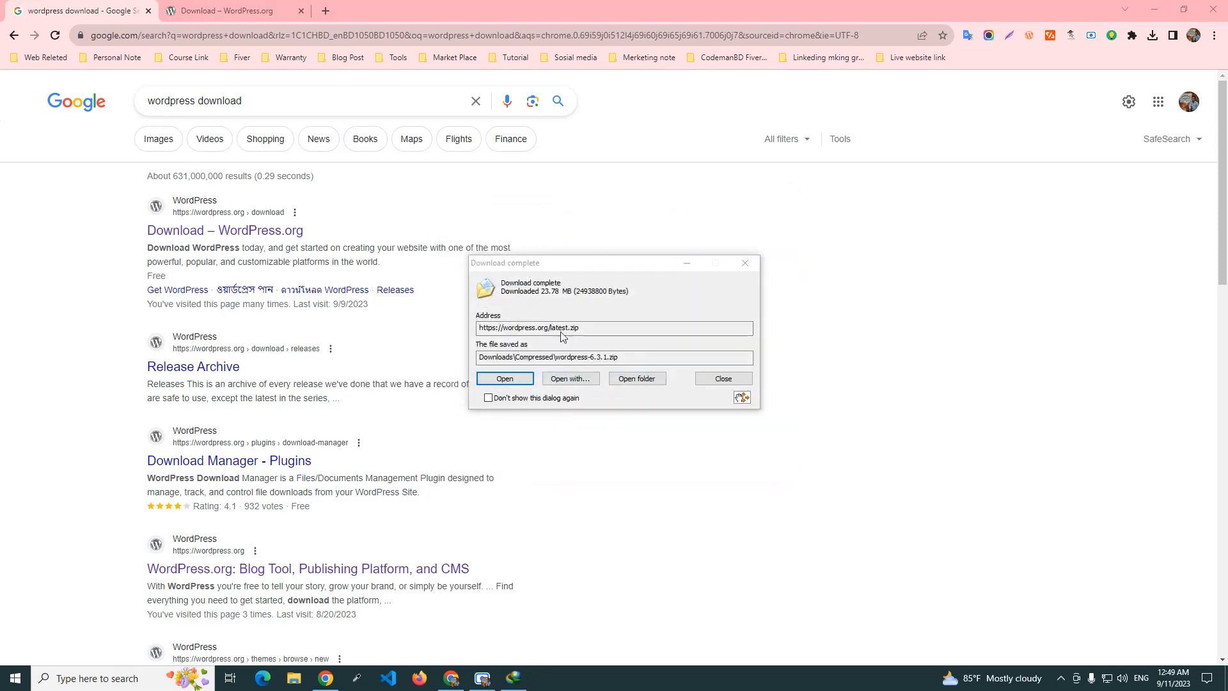
Show the downloaded file in File Explorer and copy wordpress-6.3.1.zip.
{"action": "left_click", "coordinate": [655, 381]}
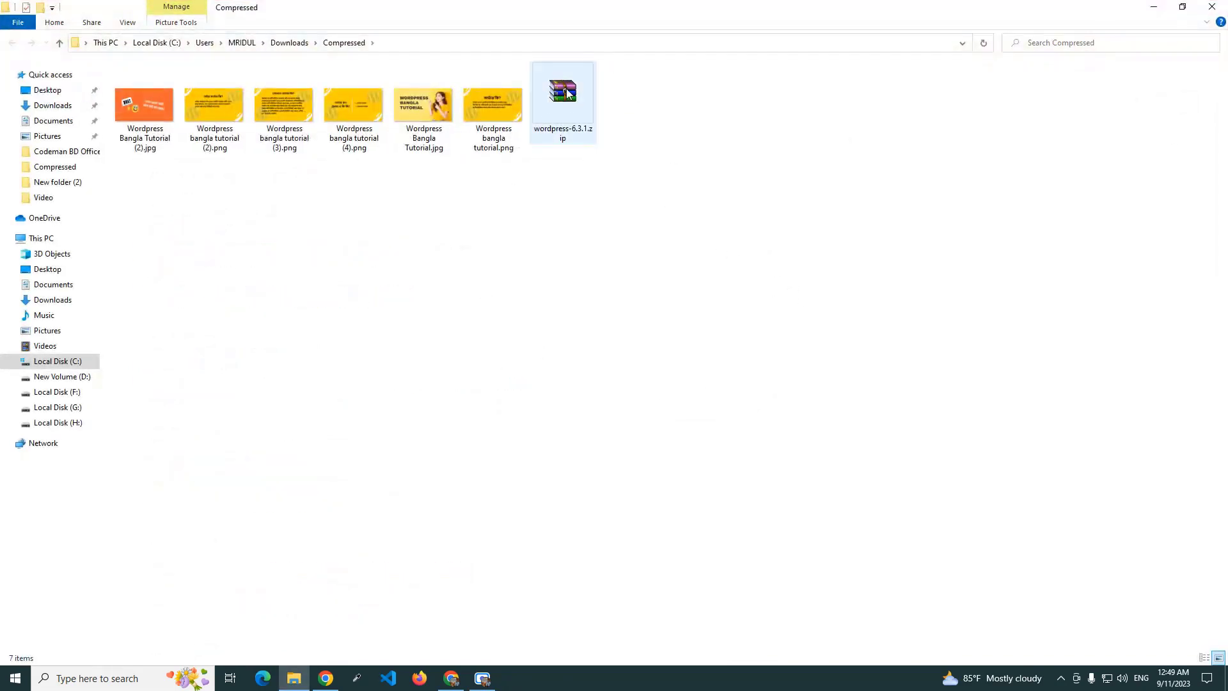
{"action": "left_click", "coordinate": [567, 88]}
{"action": "right_click", "coordinate": [566, 102]}
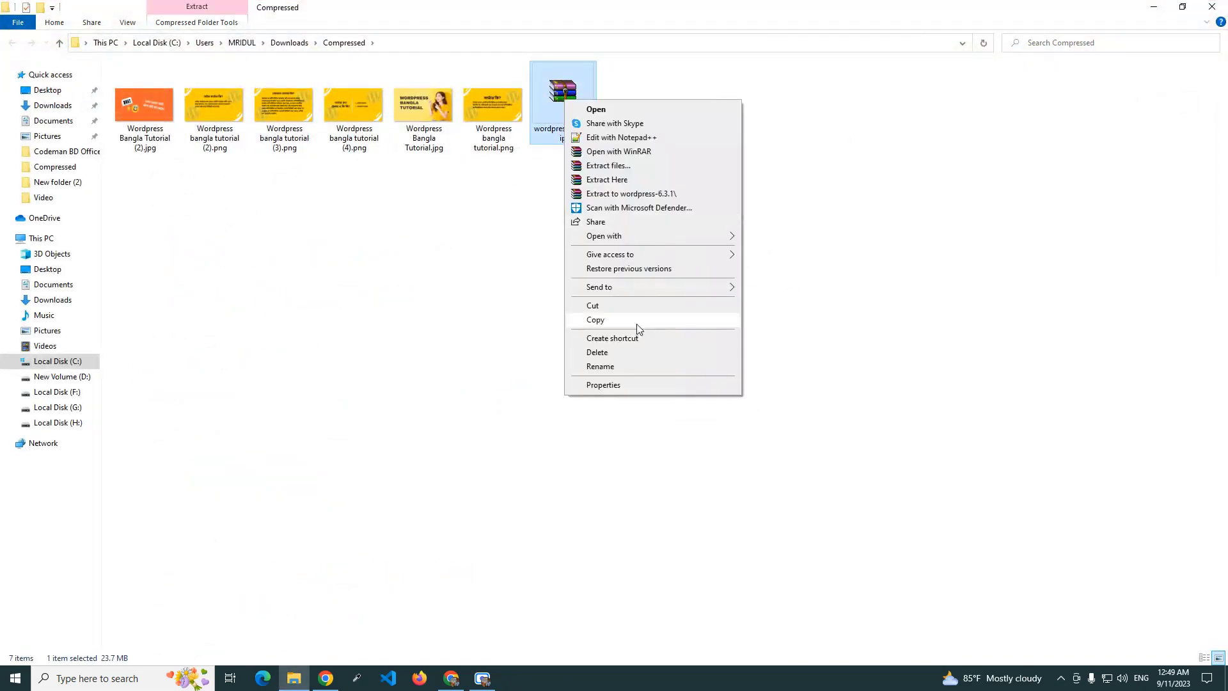
{"action": "left_click", "coordinate": [619, 321]}
Create New folder (3) on the desktop and paste the zip into it.
{"action": "left_click", "coordinate": [1153, 8]}
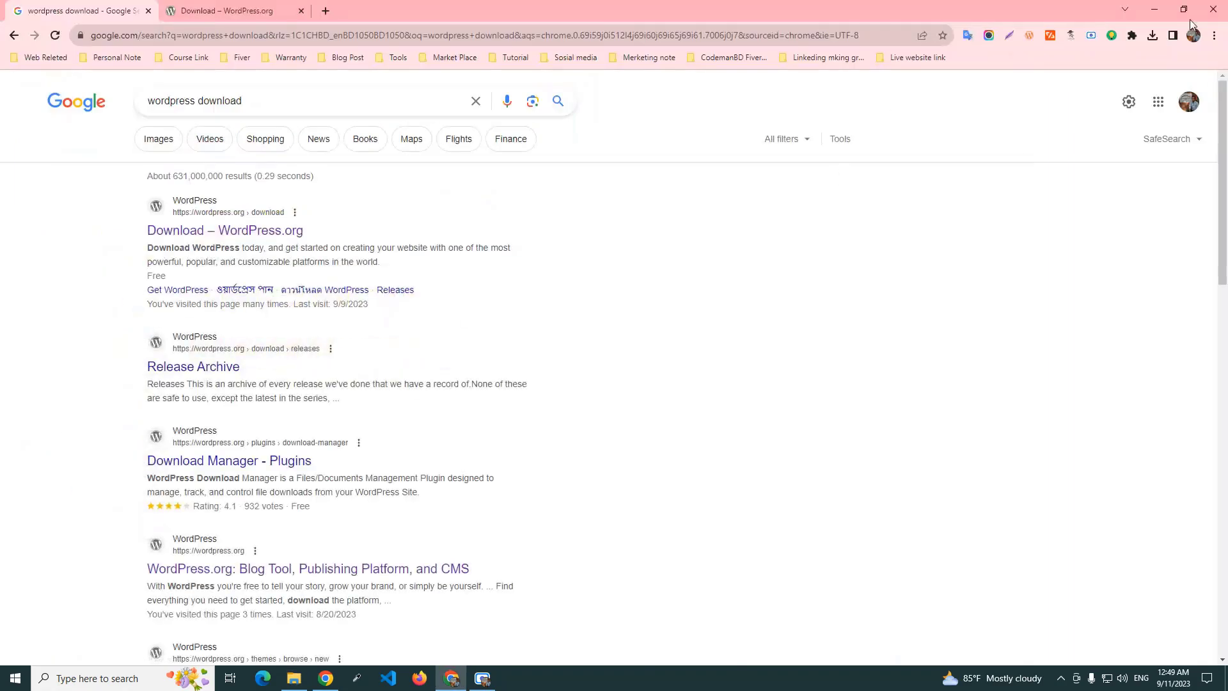
{"action": "left_click", "coordinate": [1155, 9]}
{"action": "right_click", "coordinate": [249, 186]}
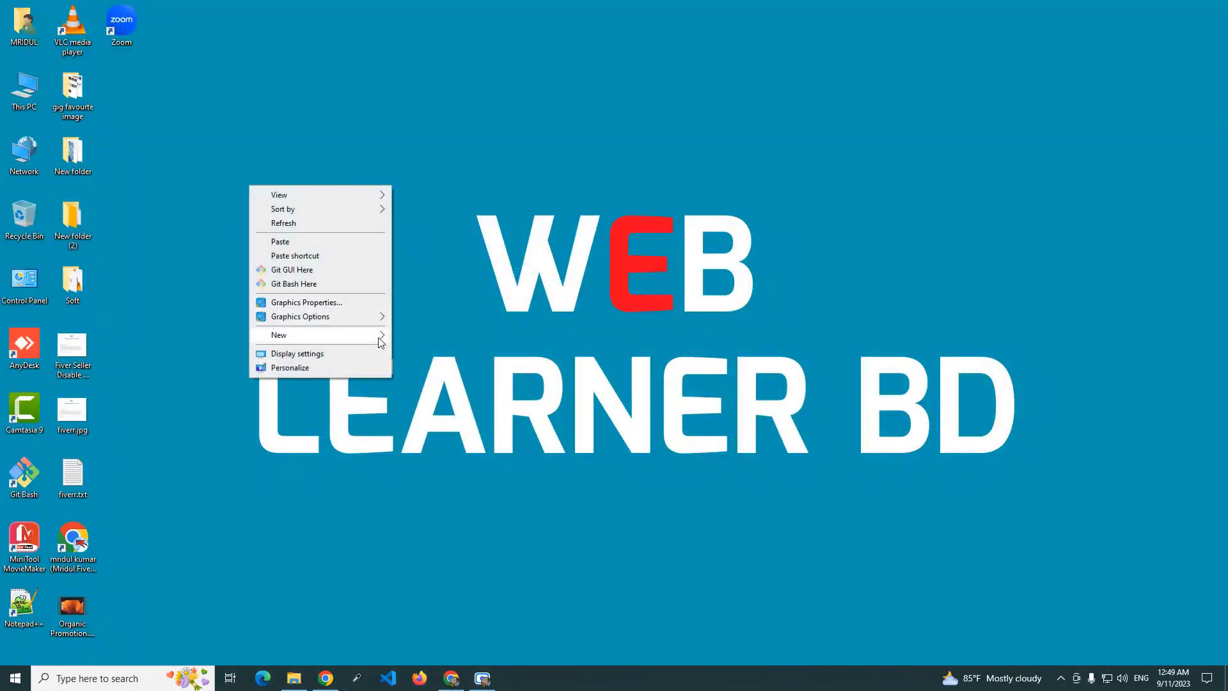
{"action": "mouse_move", "coordinate": [381, 339]}
{"action": "left_click", "coordinate": [422, 337]}
{"action": "left_click", "coordinate": [137, 114]}
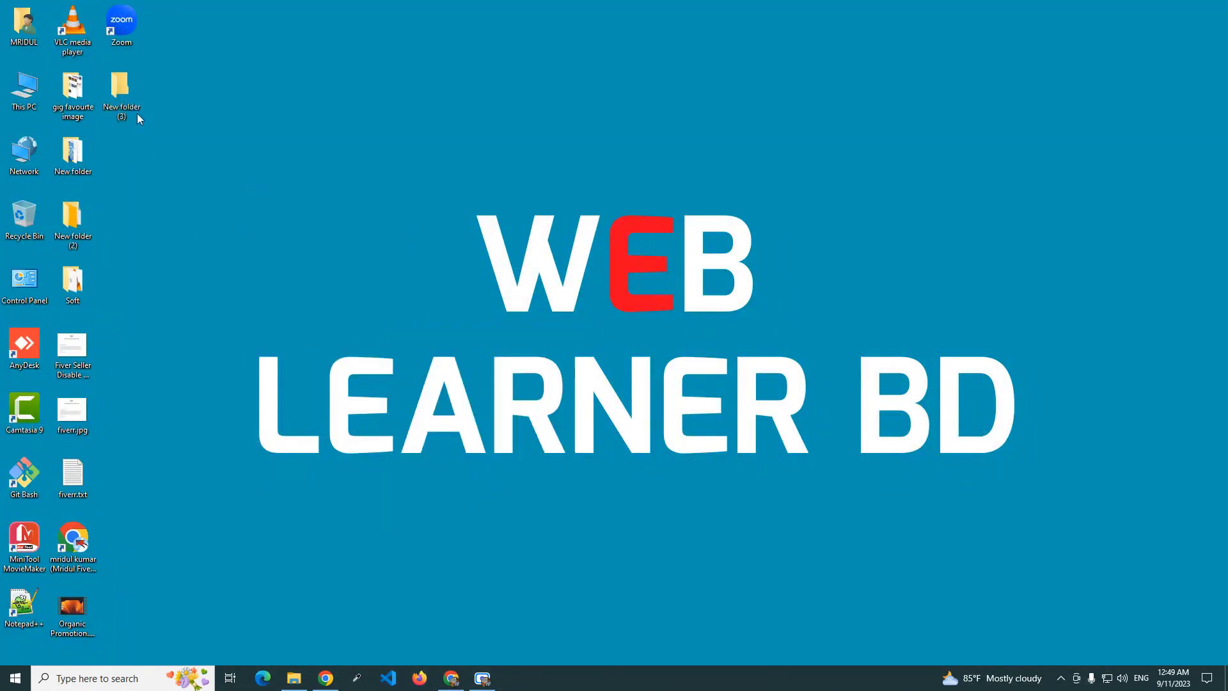
{"action": "key", "text": "Return"}
{"action": "right_click", "coordinate": [345, 244]}
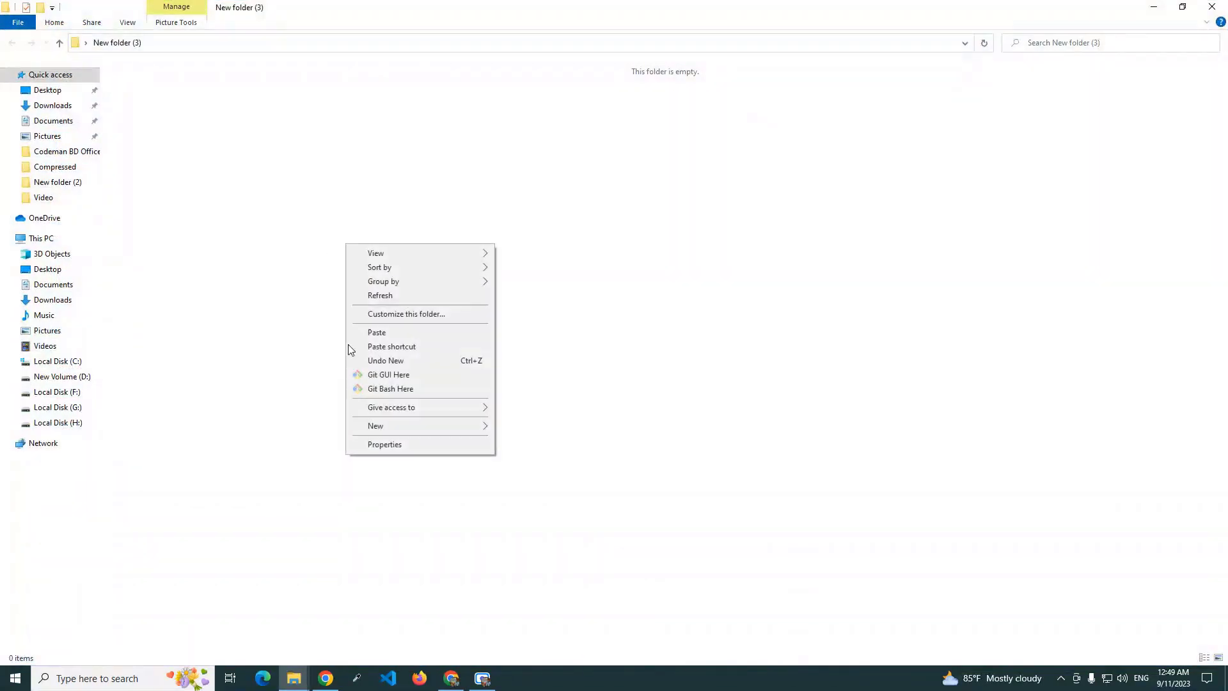
{"action": "left_click", "coordinate": [398, 337]}
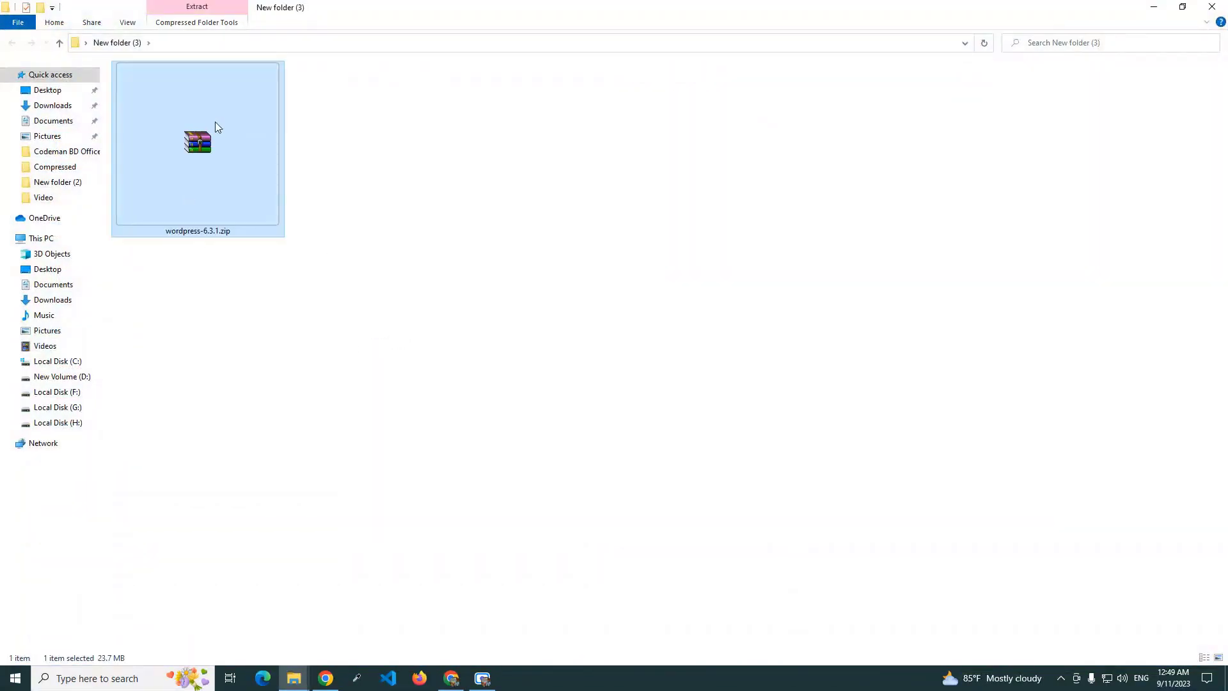
Extract wordpress-6.3.1.zip here, producing a wordpress folder beside it.
{"action": "right_click", "coordinate": [215, 121]}
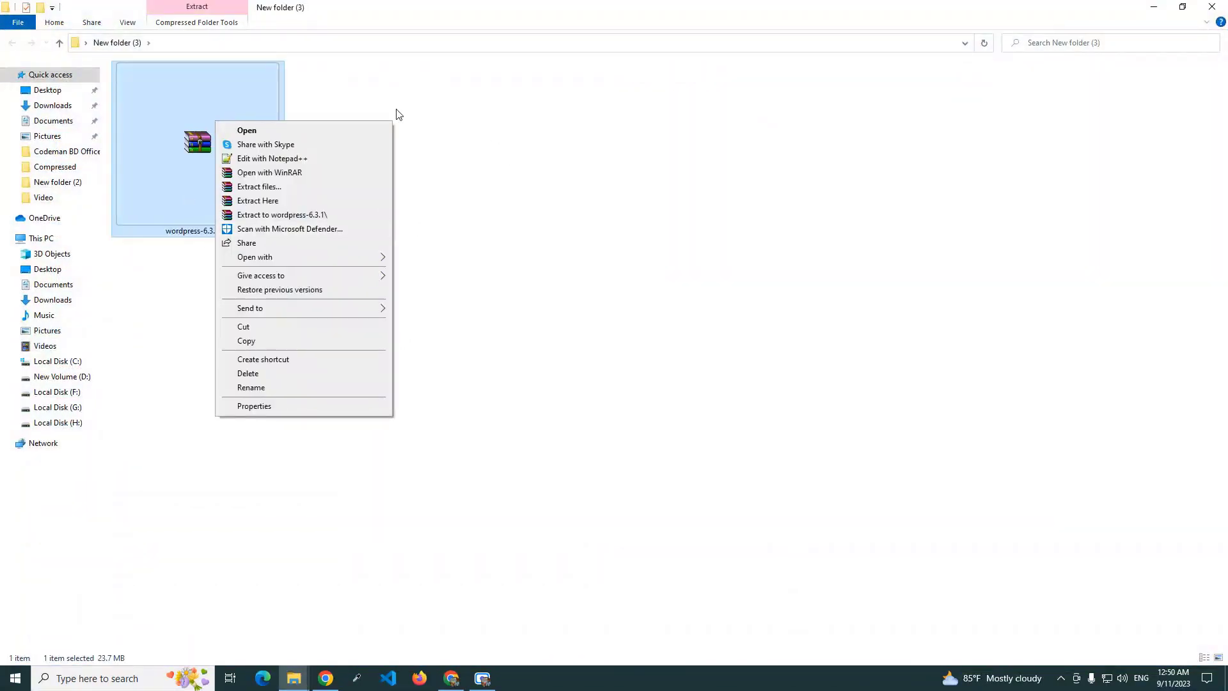
{"action": "left_click", "coordinate": [331, 109]}
{"action": "left_click", "coordinate": [219, 156]}
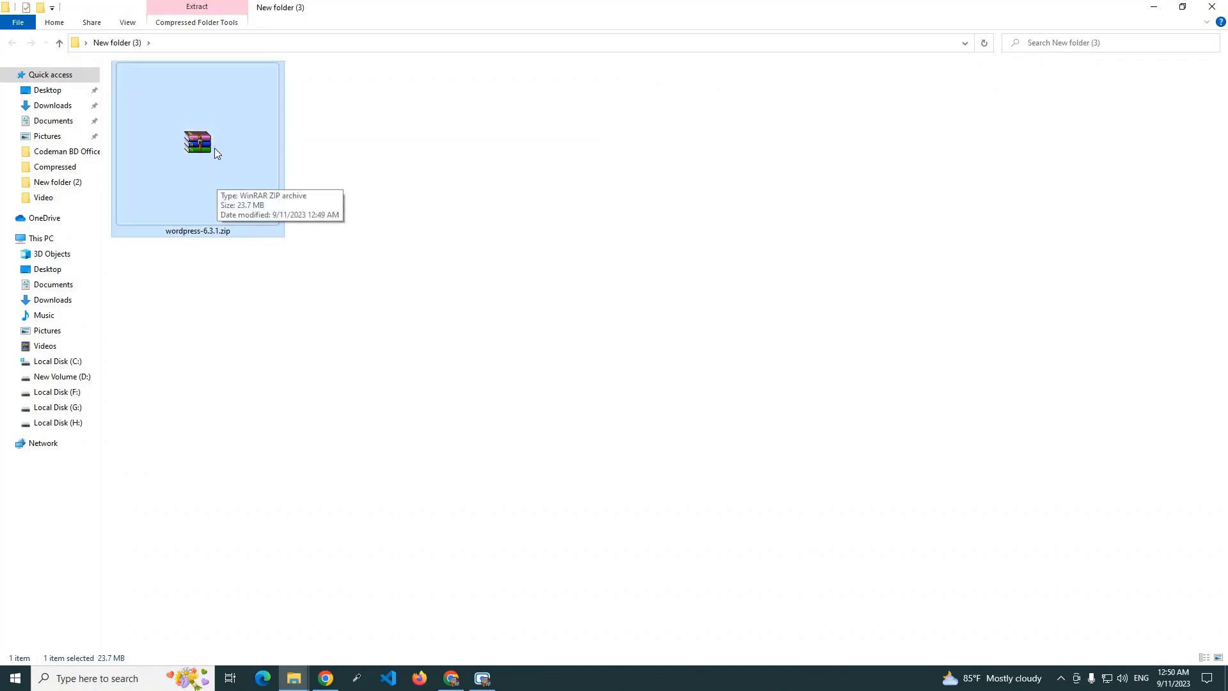
{"action": "right_click", "coordinate": [214, 151]}
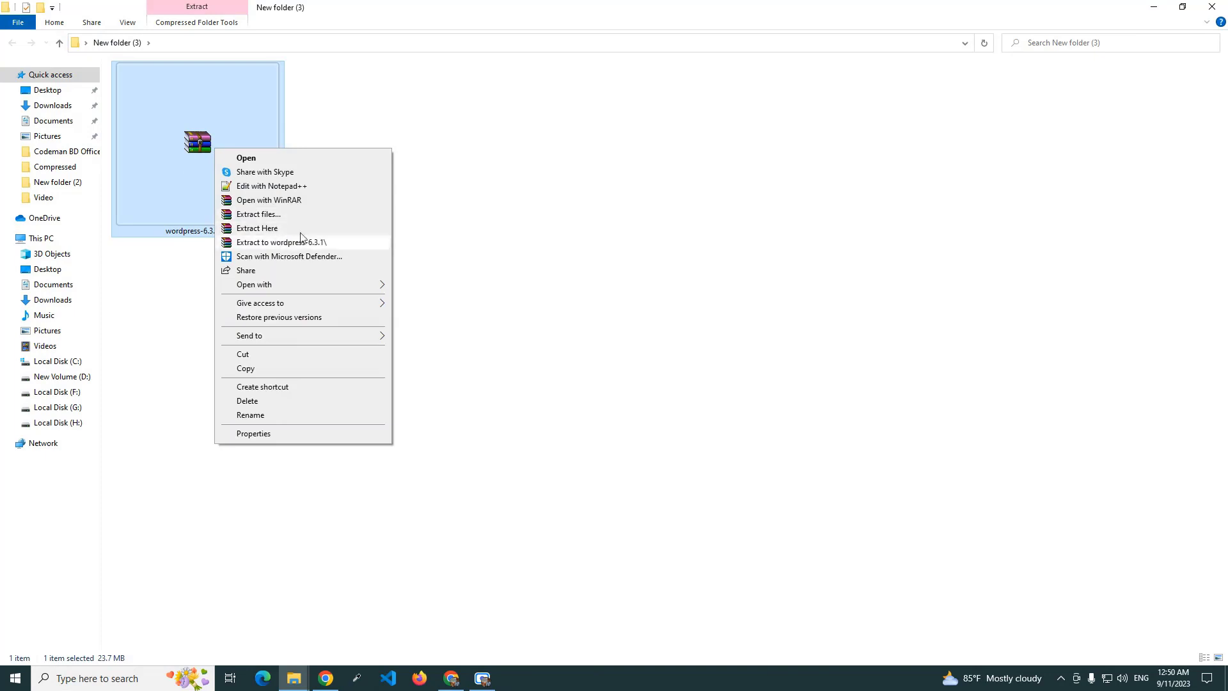
{"action": "left_click", "coordinate": [276, 229]}
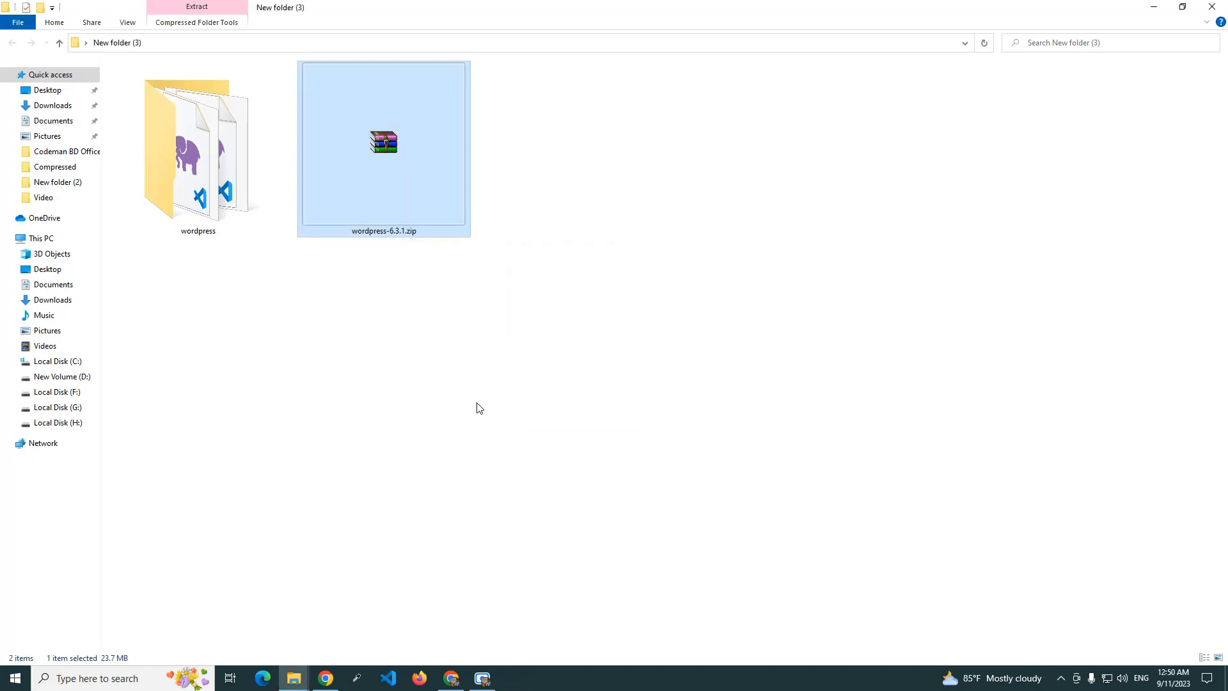
Open the extracted wordpress folder and copy all 19 items, including wp-admin, wp-content and wp-includes.
{"action": "left_click", "coordinate": [474, 382]}
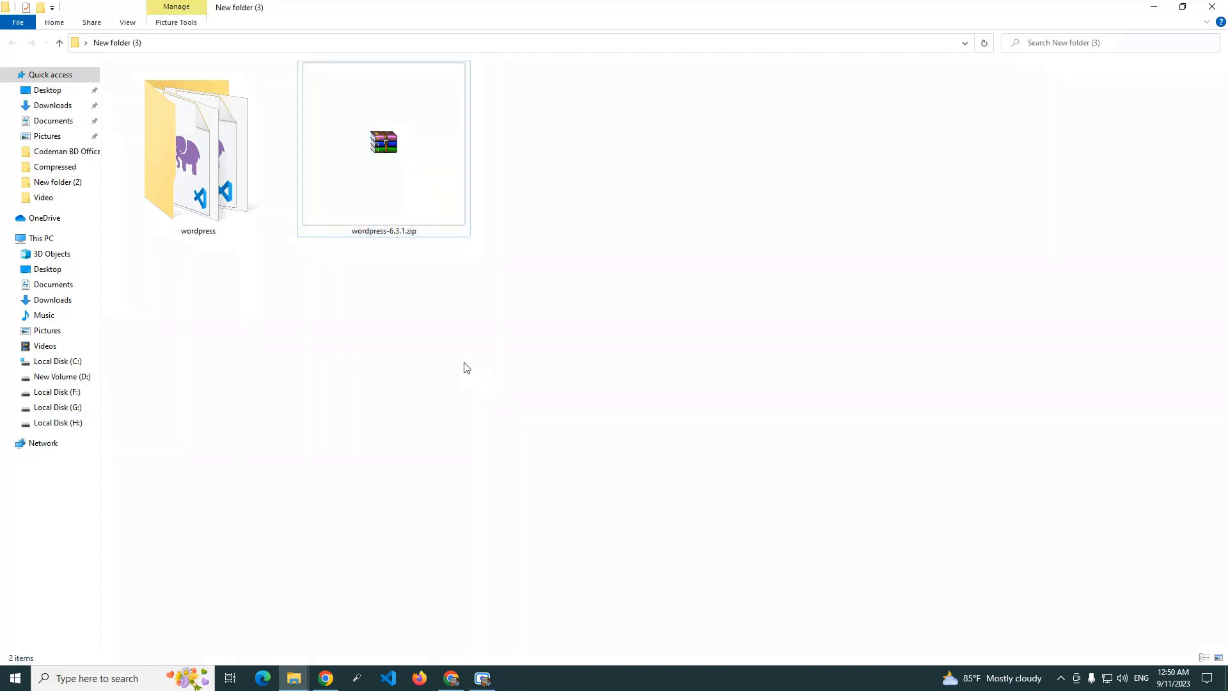
{"action": "double_click", "coordinate": [217, 160]}
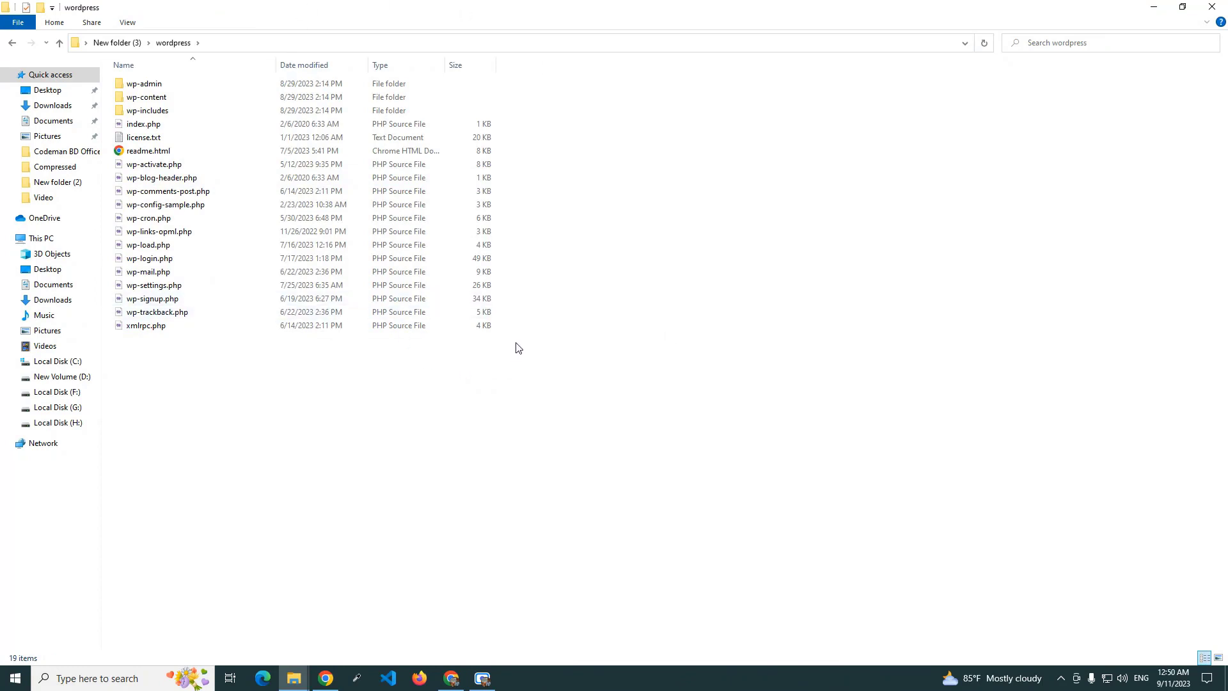
{"action": "key", "text": "ctrl+a"}
{"action": "right_click", "coordinate": [378, 238]}
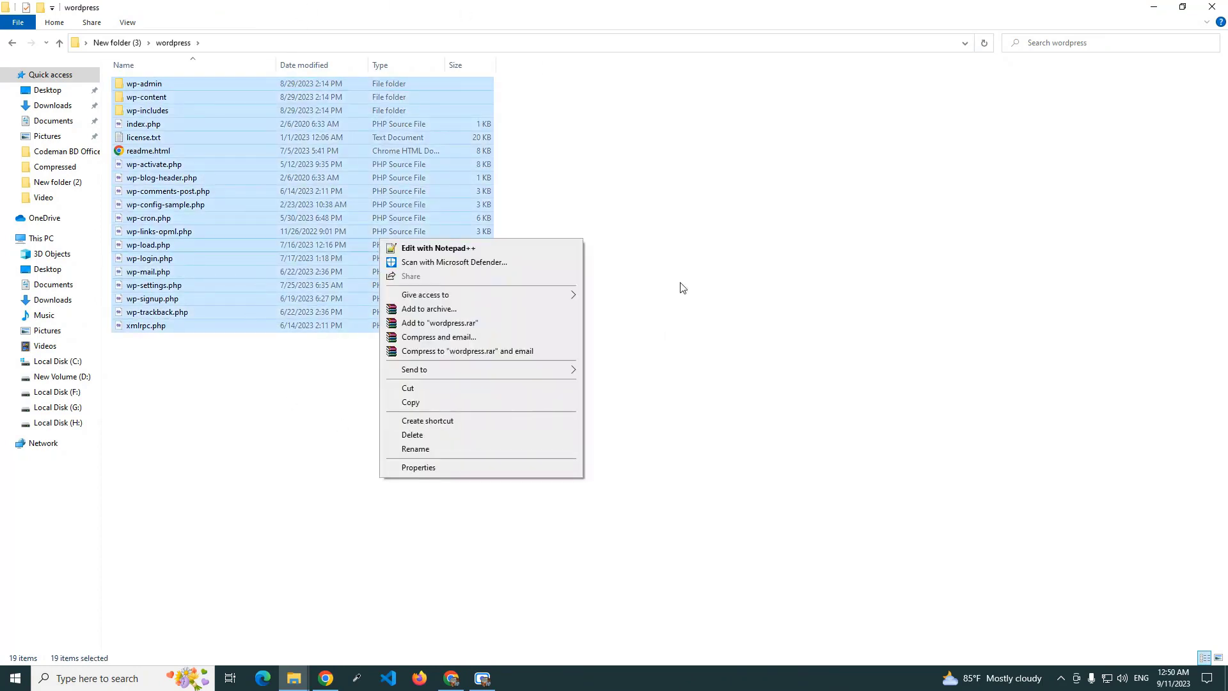
{"action": "left_click", "coordinate": [417, 402]}
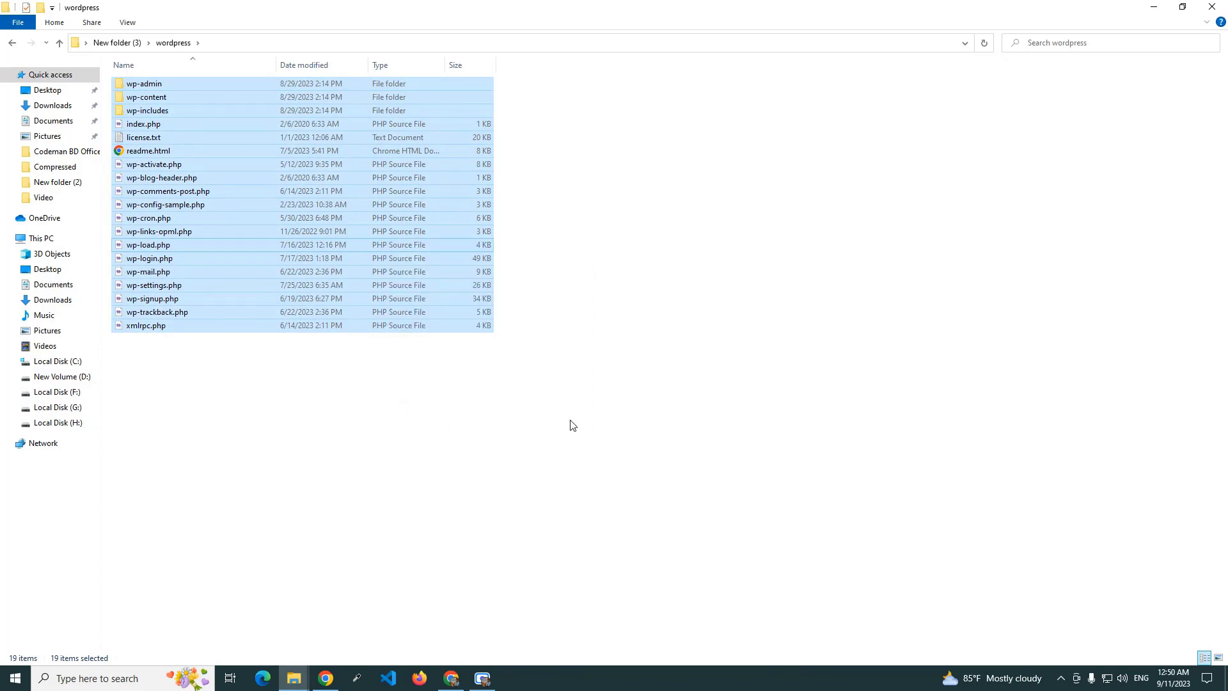
{"action": "left_click", "coordinate": [572, 425]}
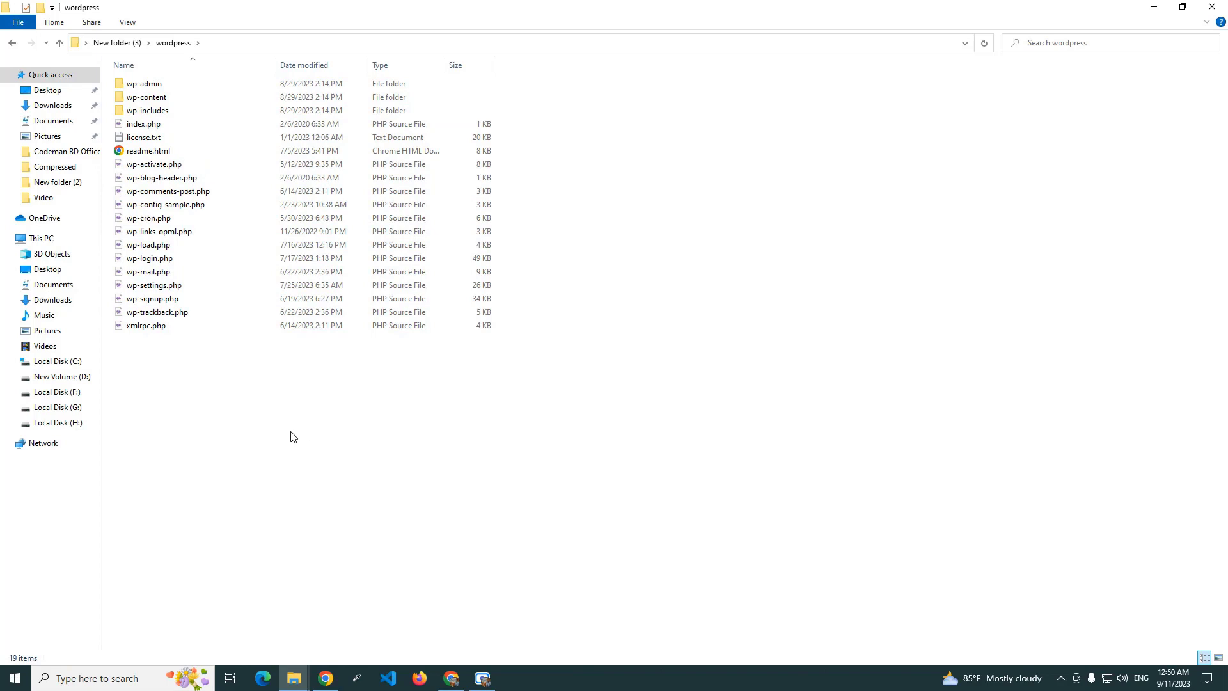
Create a folder named newsite in C:\xampp\htdocs and open it.
{"action": "left_click", "coordinate": [58, 362]}
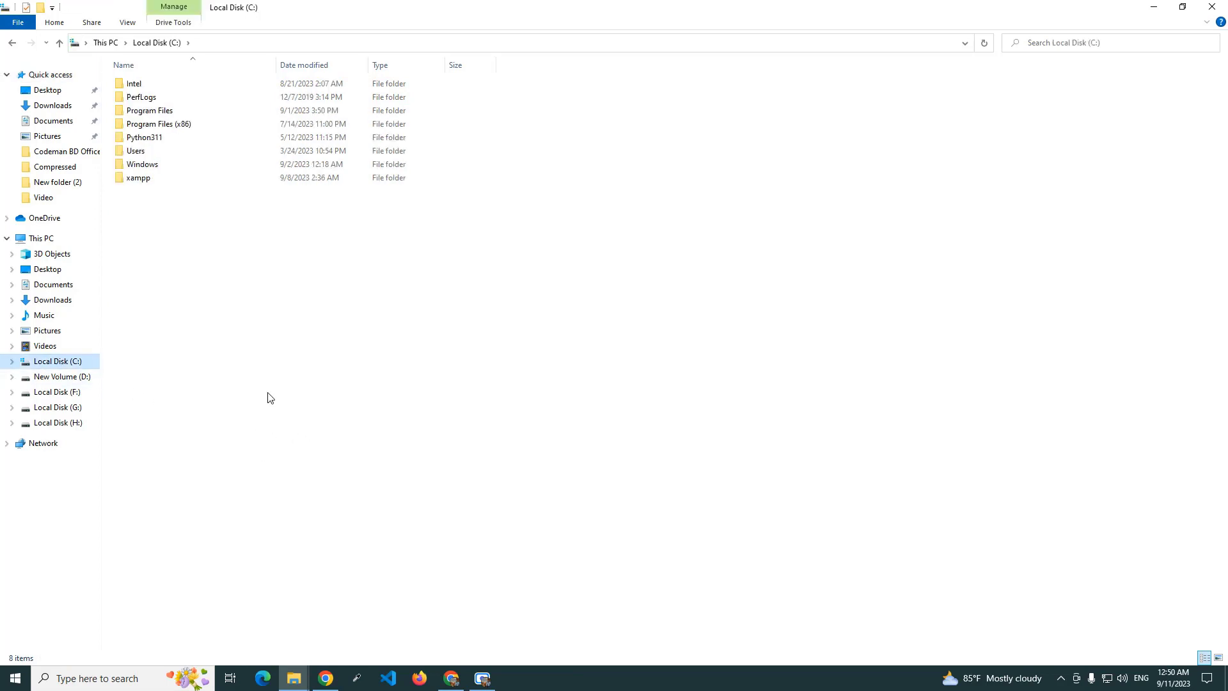
{"action": "double_click", "coordinate": [152, 181]}
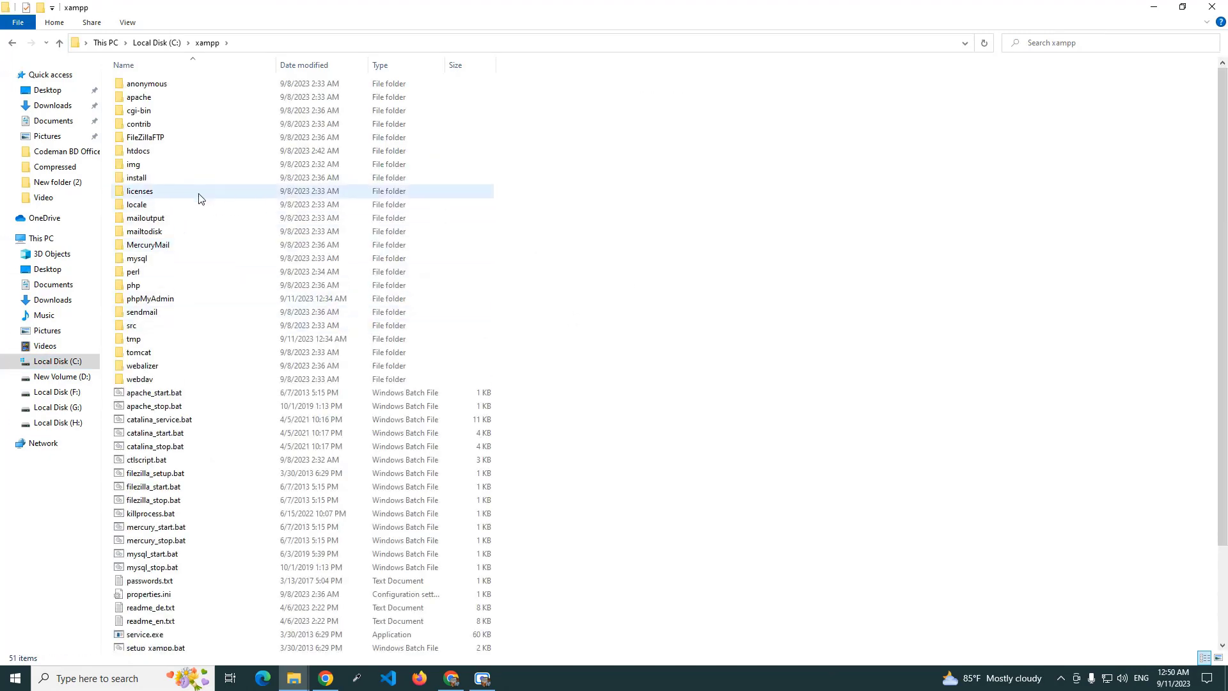
{"action": "double_click", "coordinate": [148, 157]}
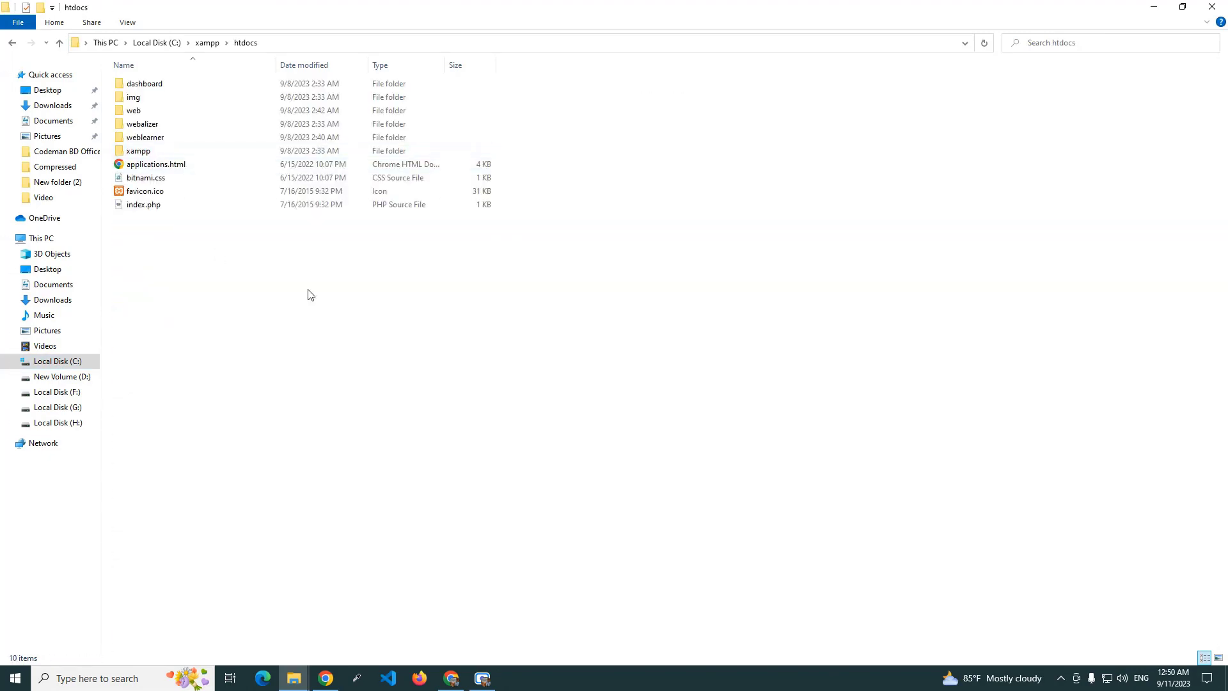
{"action": "right_click", "coordinate": [304, 298]}
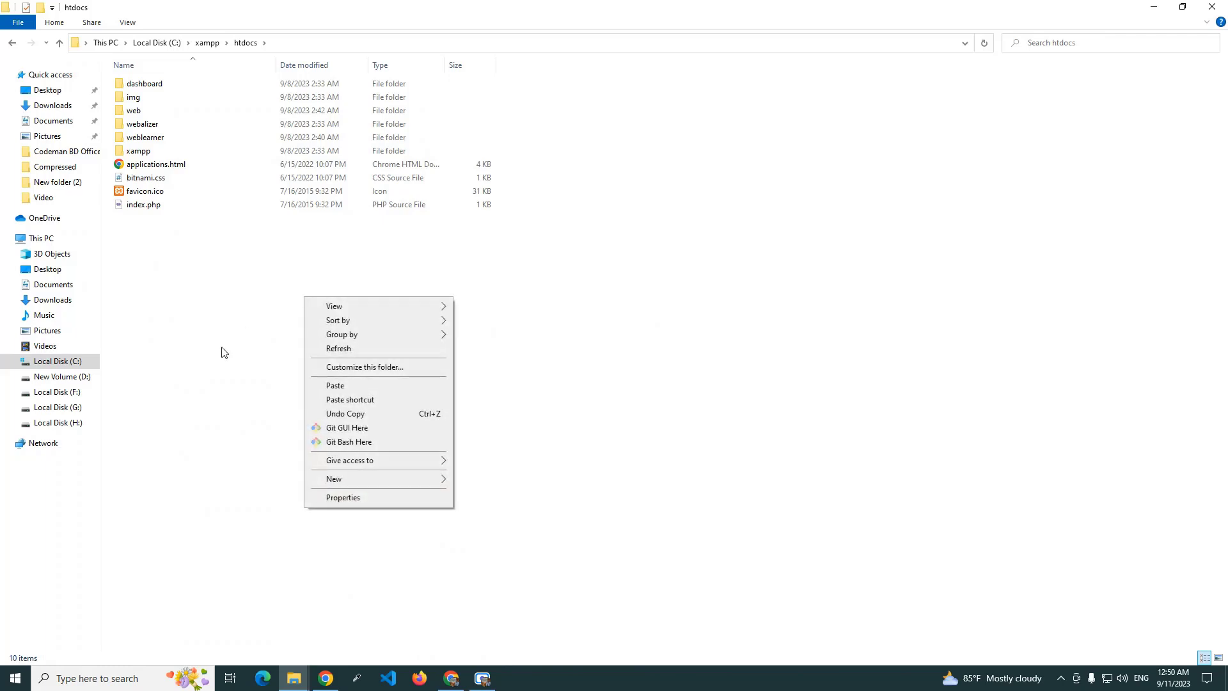
{"action": "left_click", "coordinate": [485, 480]}
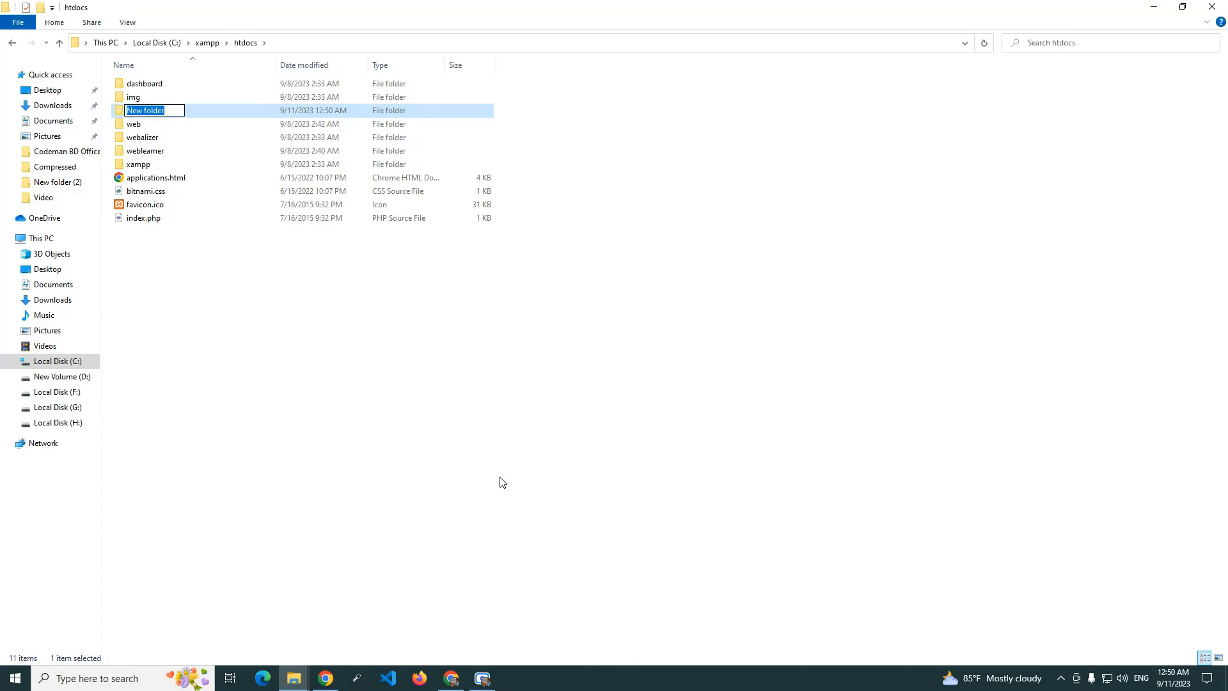
{"action": "type", "text": "newsite"}
{"action": "key", "text": "Return"}
{"action": "key", "text": "Return"}
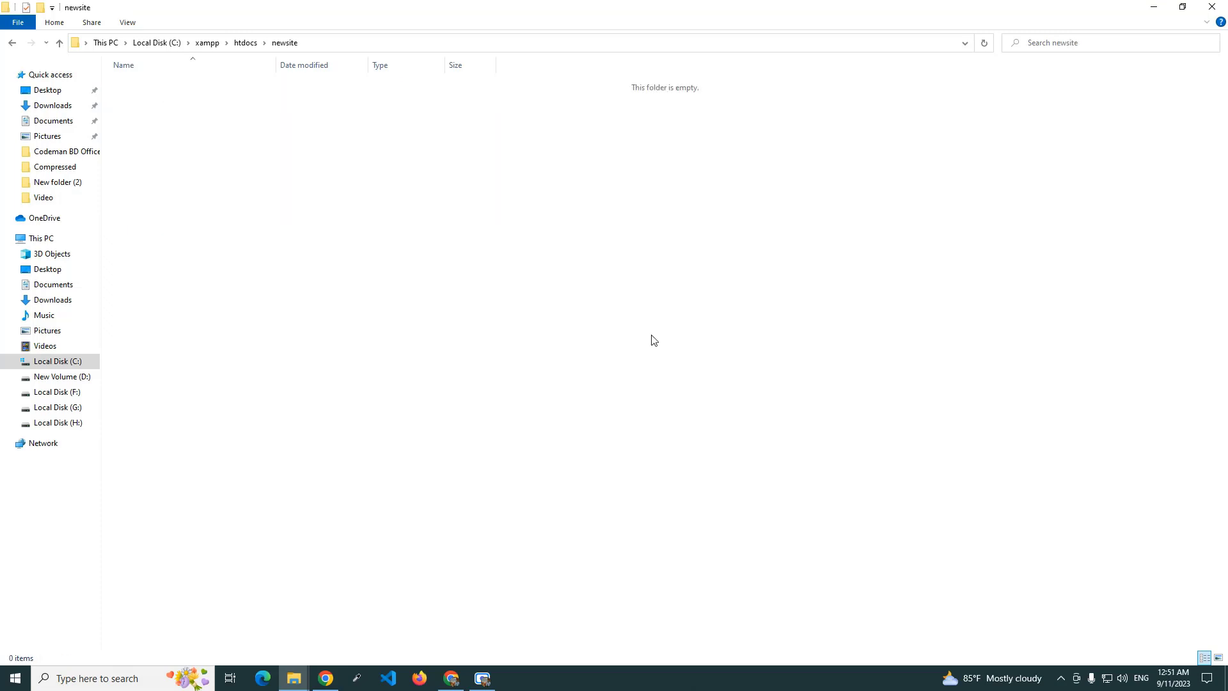
Paste the copied WordPress files into newsite, then close the Explorer window.
{"action": "right_click", "coordinate": [391, 219]}
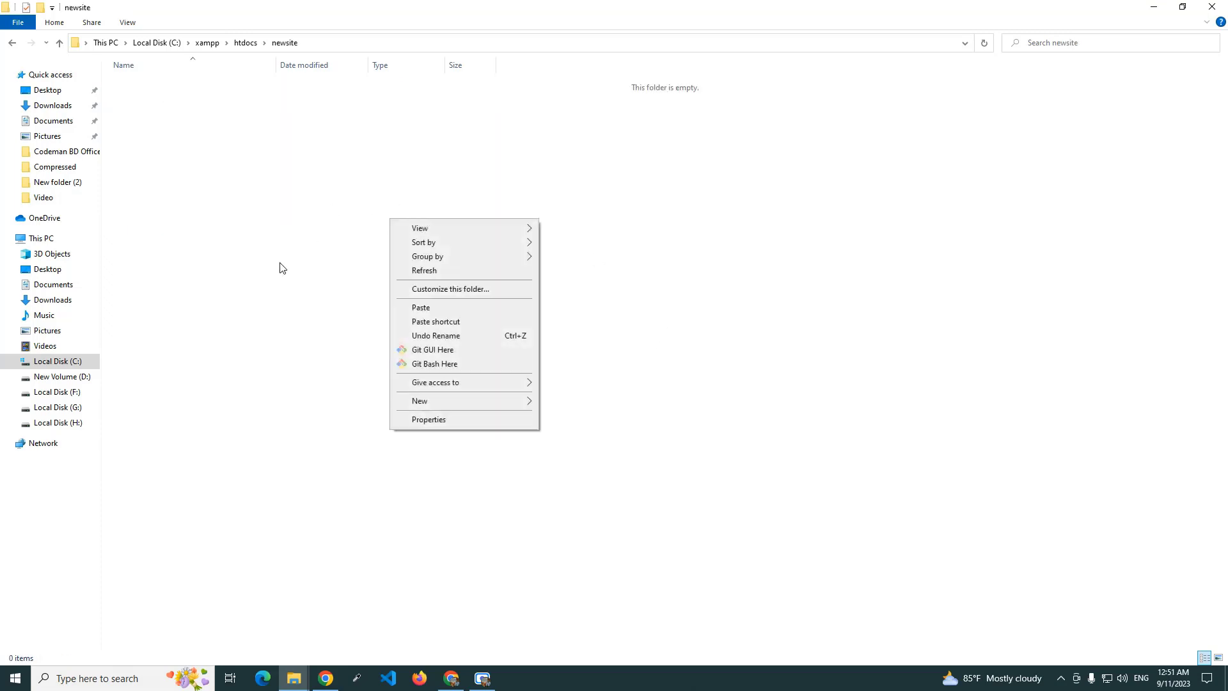
{"action": "left_click", "coordinate": [460, 312]}
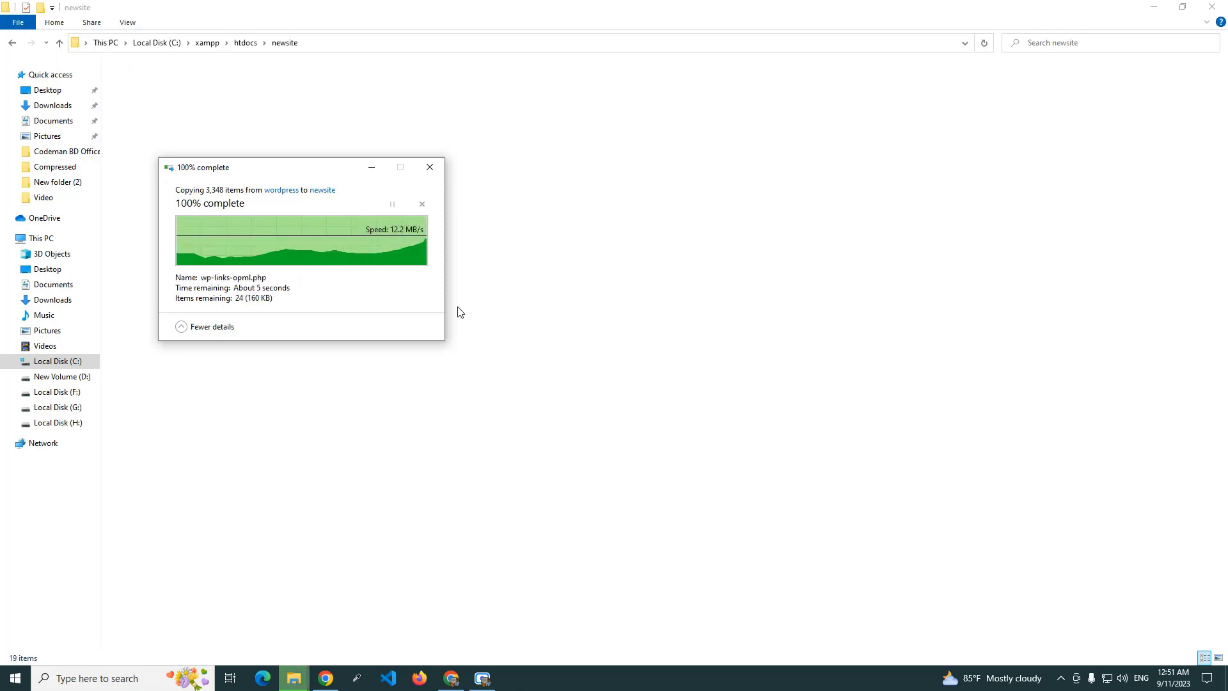
{"action": "left_click", "coordinate": [566, 483]}
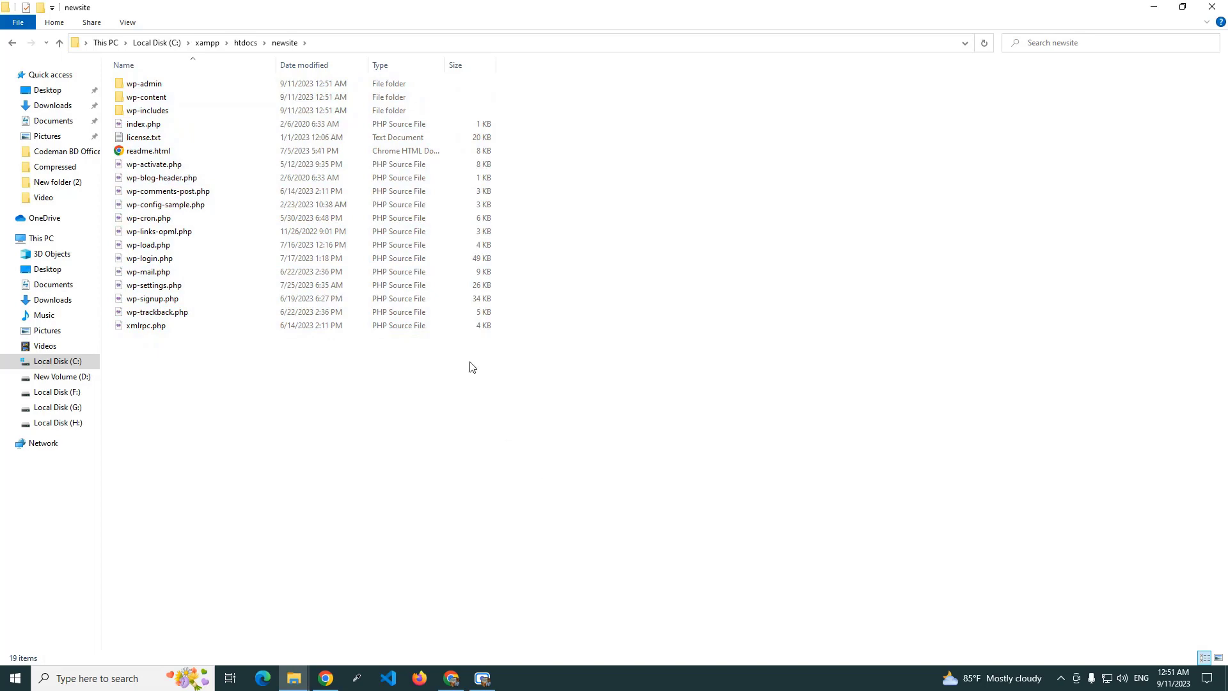
{"action": "left_click", "coordinate": [1204, 16]}
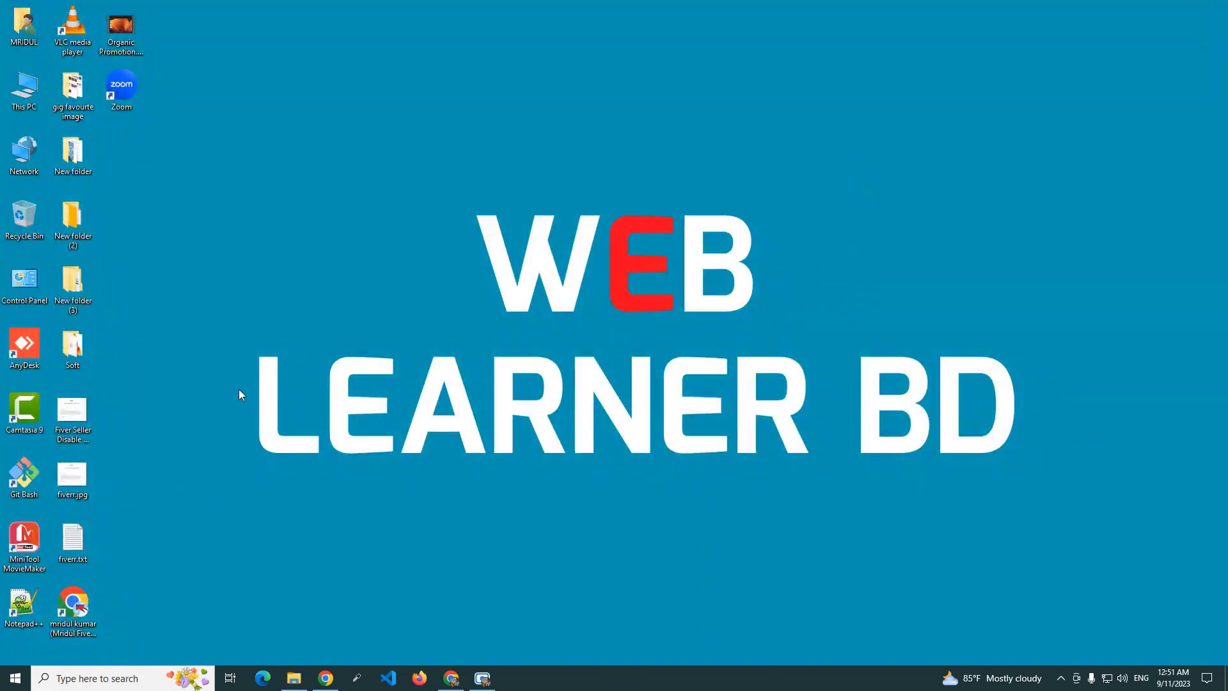
Launch XAMPP Control Panel, start Apache (ports 80, 443) and MySQL (port 3306), then minimise it.
{"action": "key", "text": "super"}
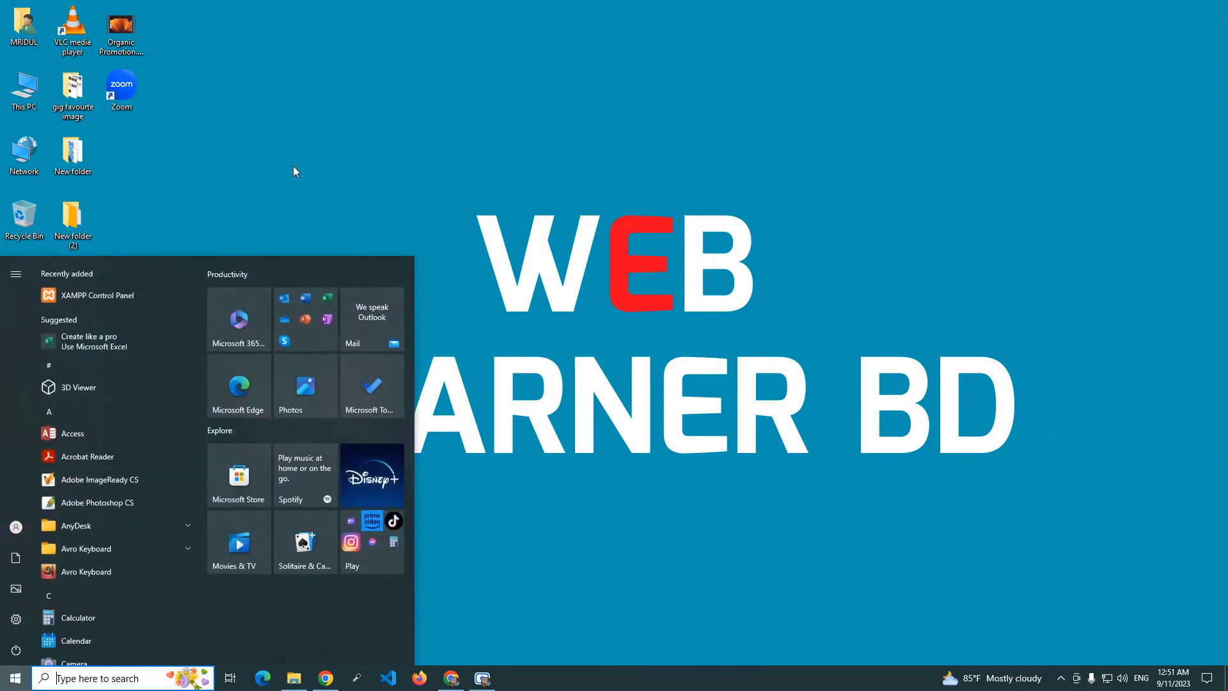
{"action": "left_click", "coordinate": [119, 299]}
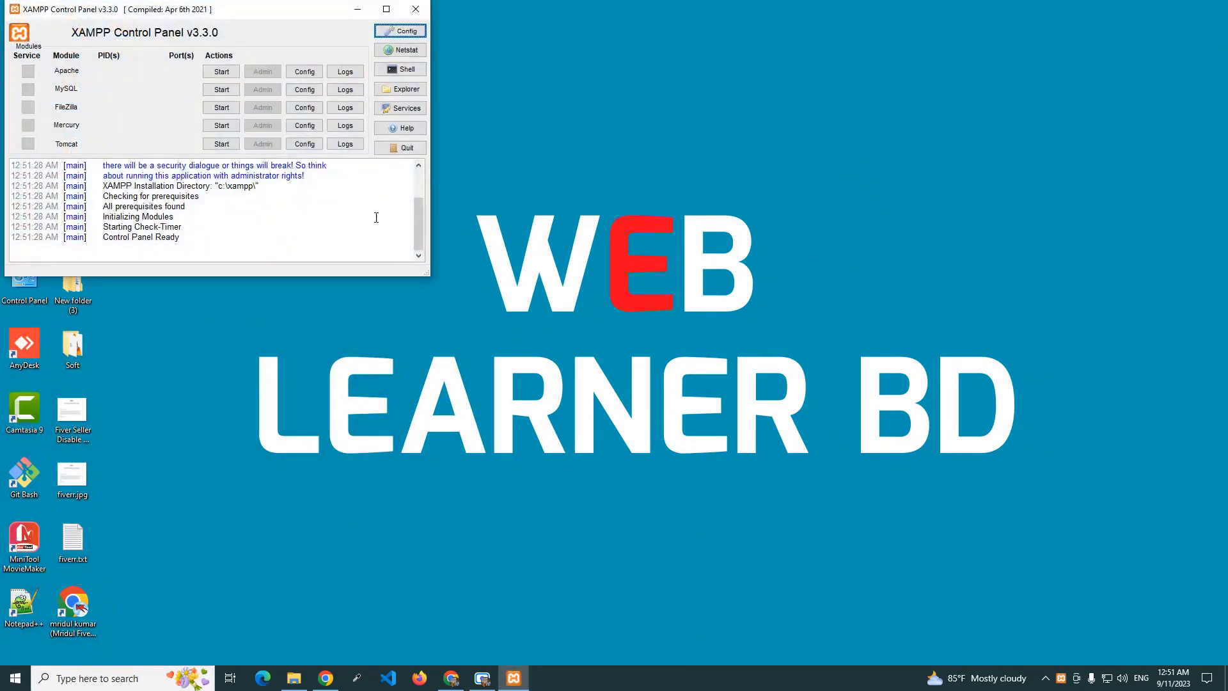
{"action": "left_click", "coordinate": [221, 71]}
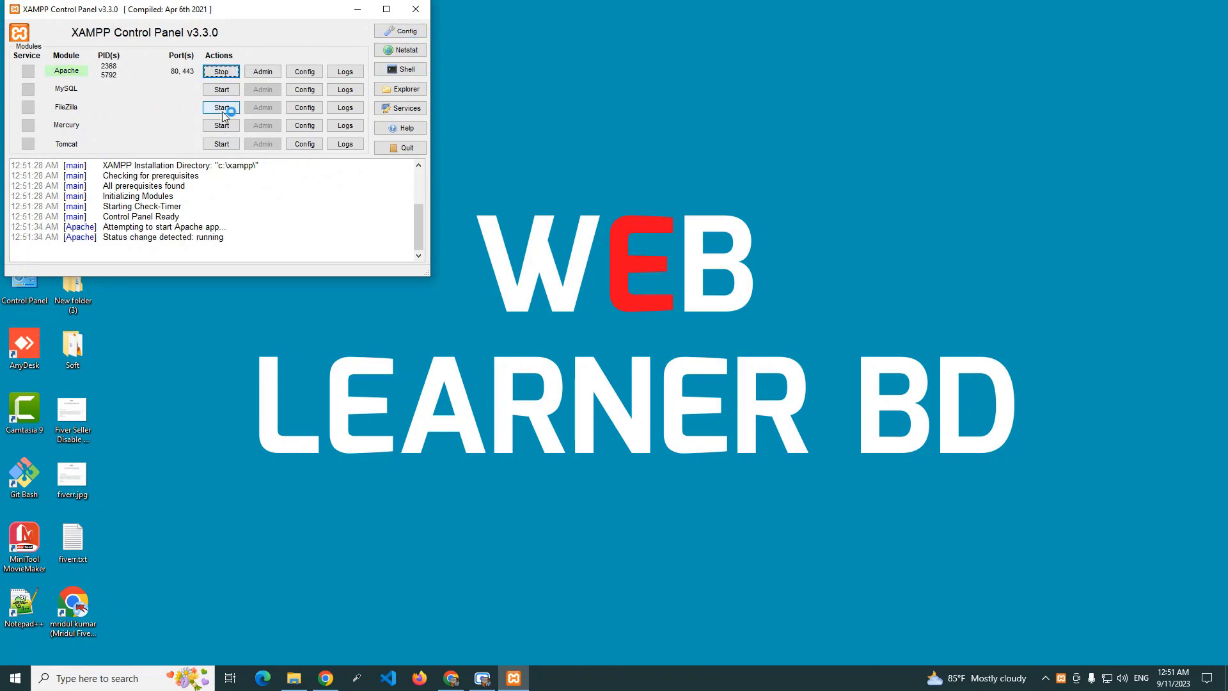
{"action": "left_click", "coordinate": [222, 90]}
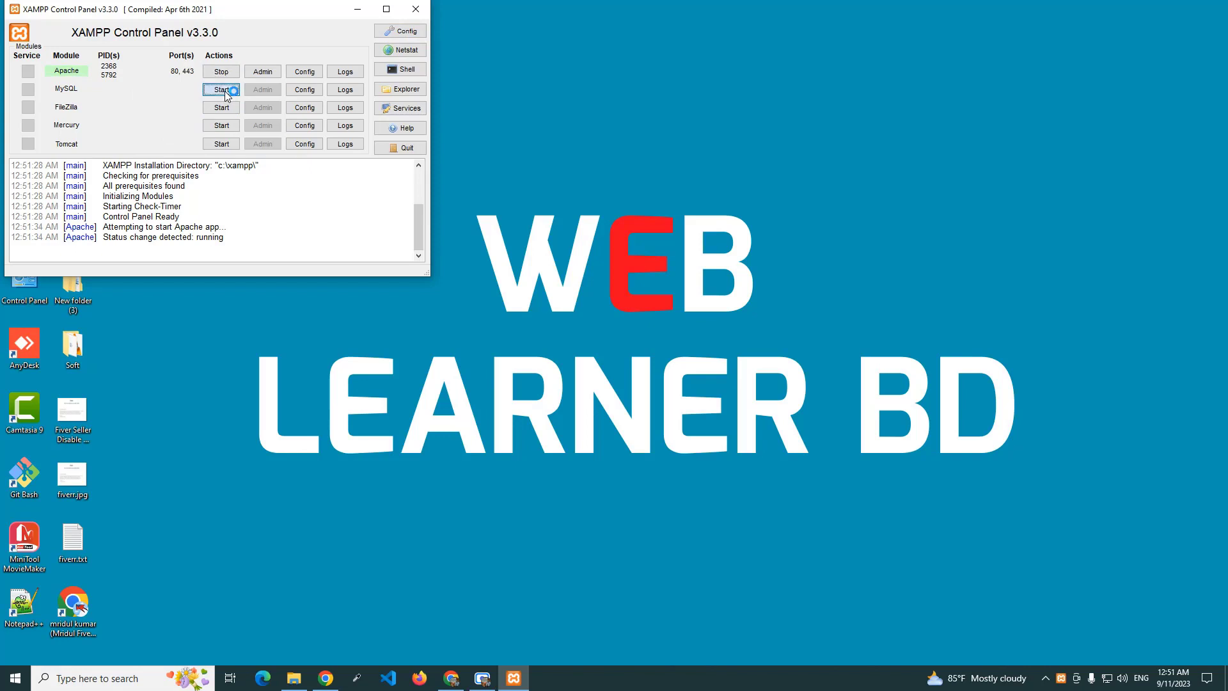
{"action": "left_click", "coordinate": [357, 9]}
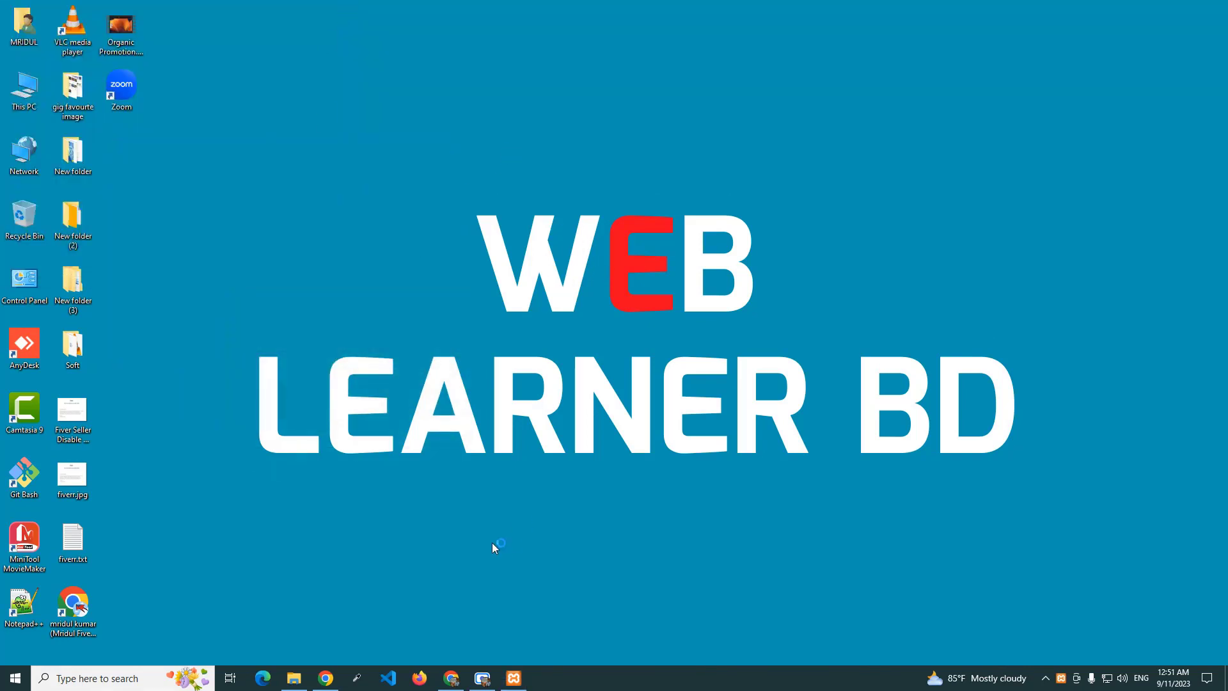
Load localhost/newsite in a new Chrome tab to reach the WordPress setup-config language page.
{"action": "left_click", "coordinate": [451, 678]}
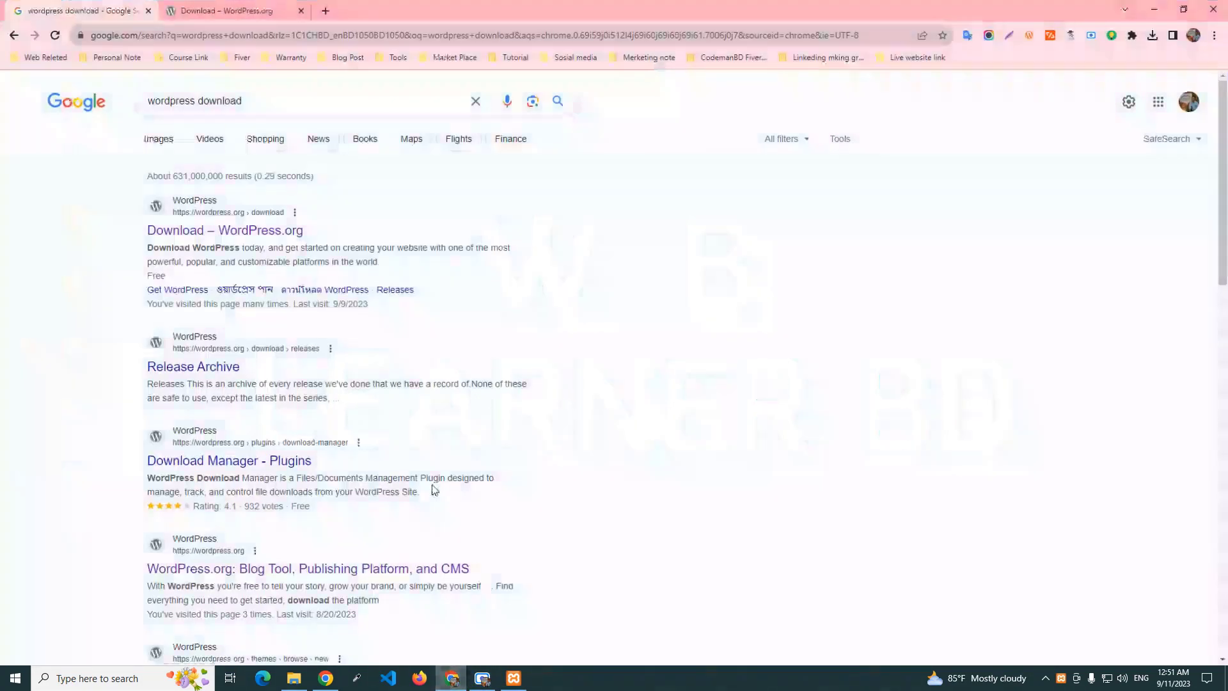
{"action": "left_click", "coordinate": [326, 10]}
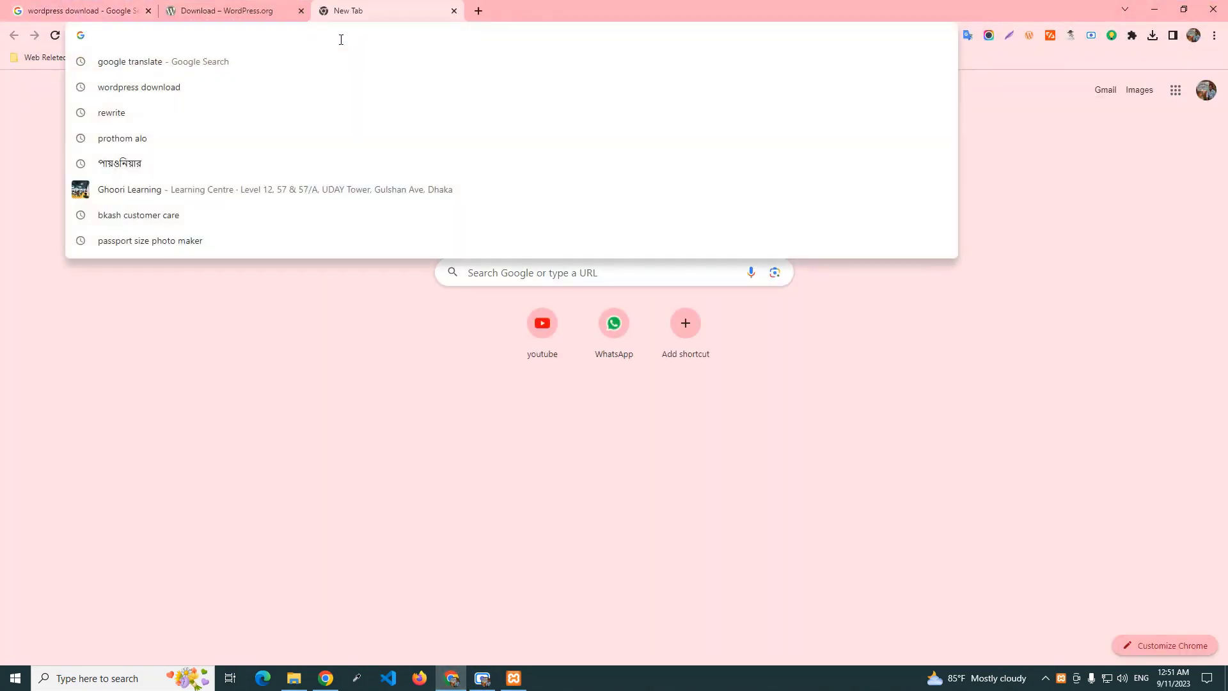
{"action": "type", "text": "local"}
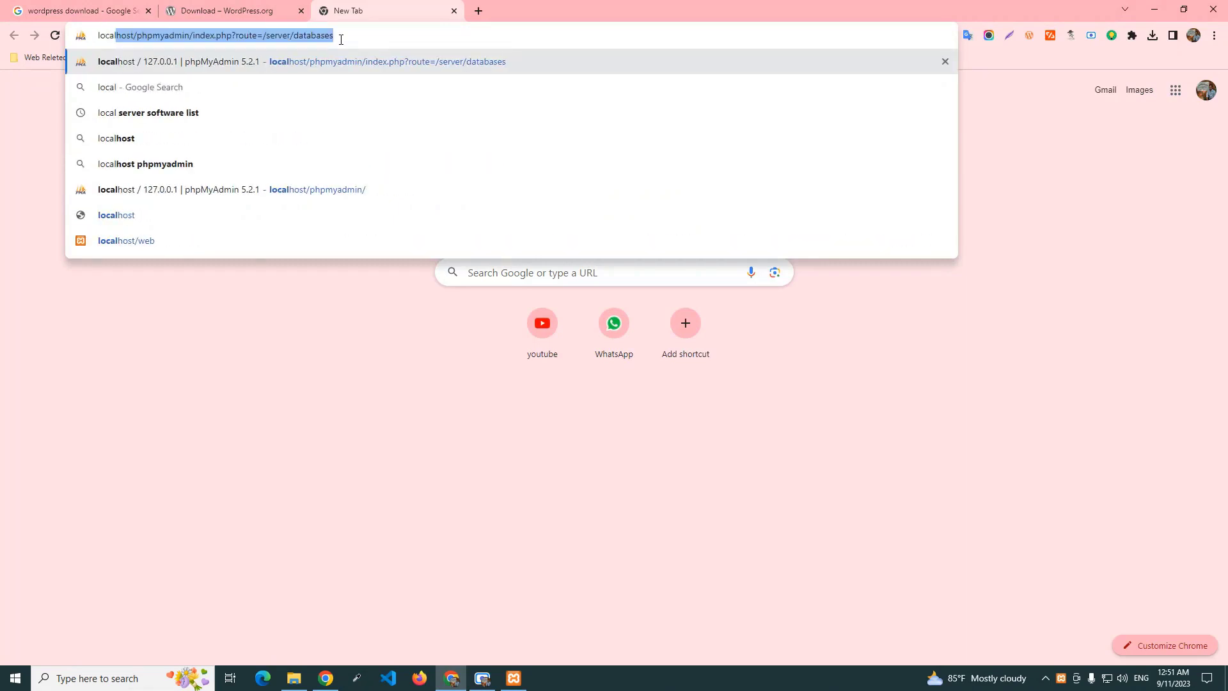
{"action": "type", "text": "host"}
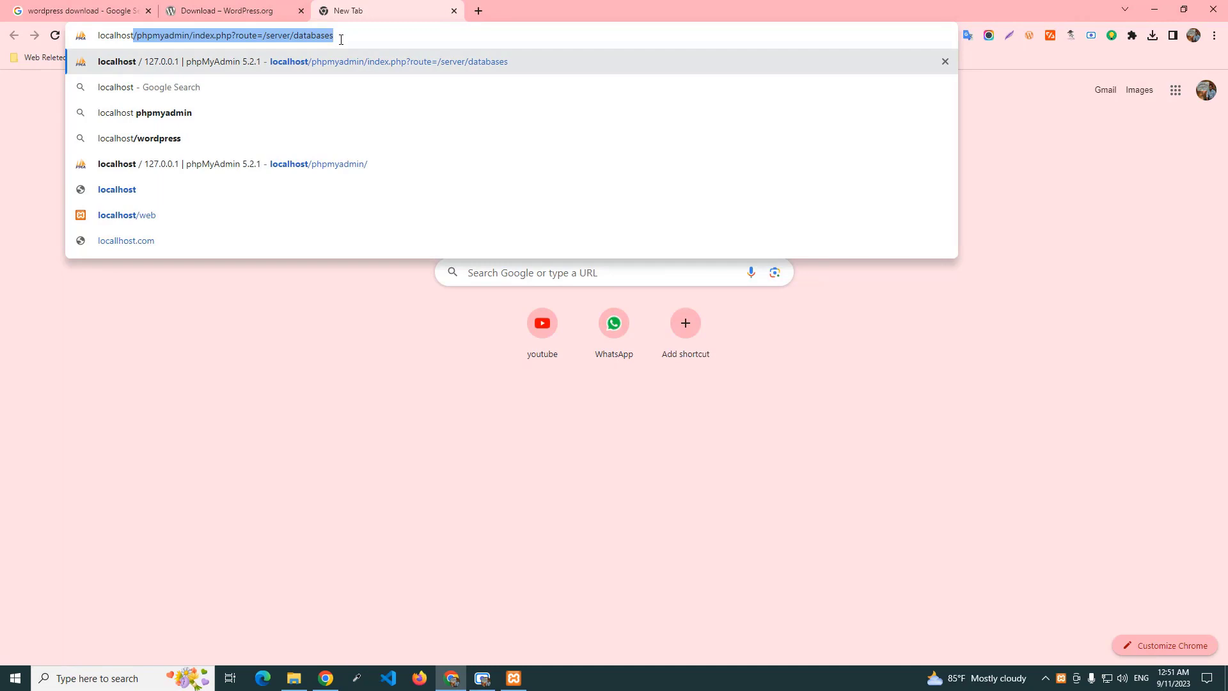
{"action": "type", "text": "/newsite"}
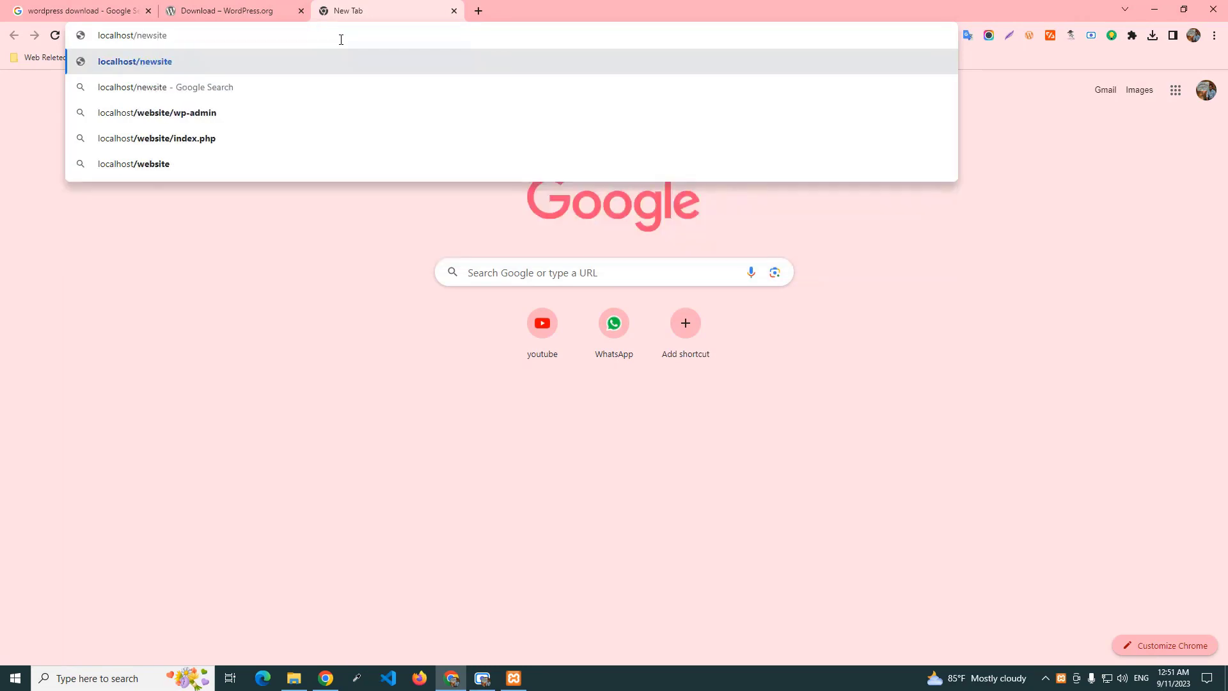
{"action": "key", "text": "Return"}
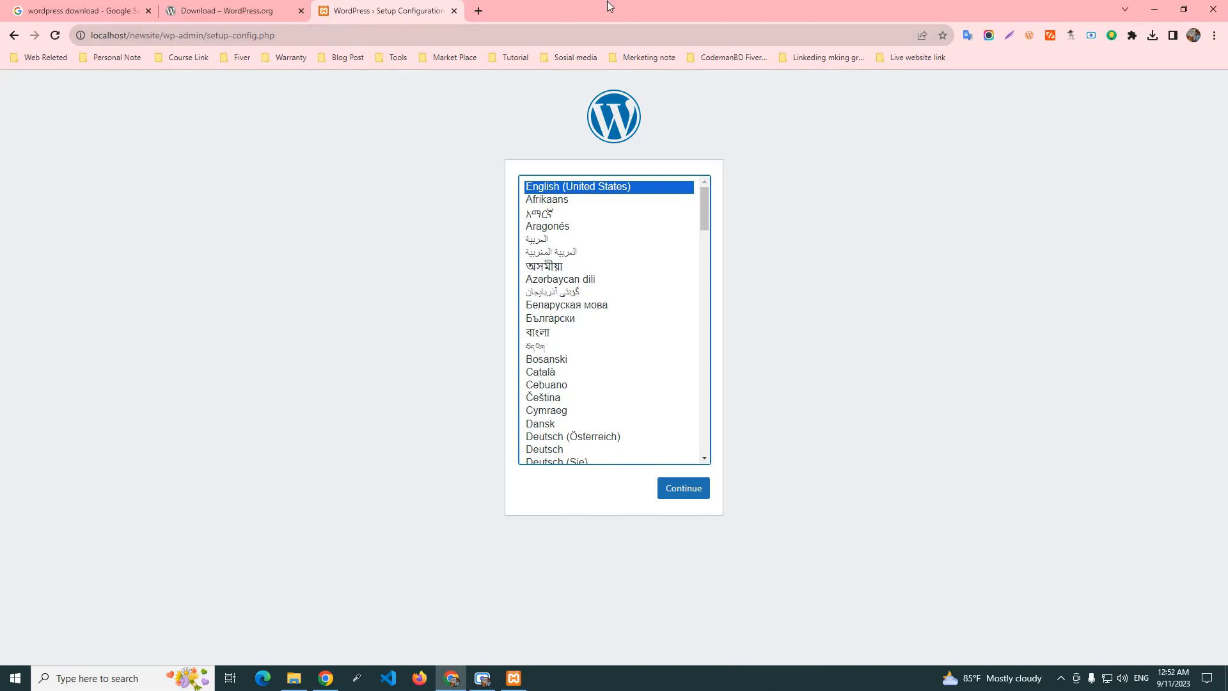
{"action": "left_click", "coordinate": [478, 11]}
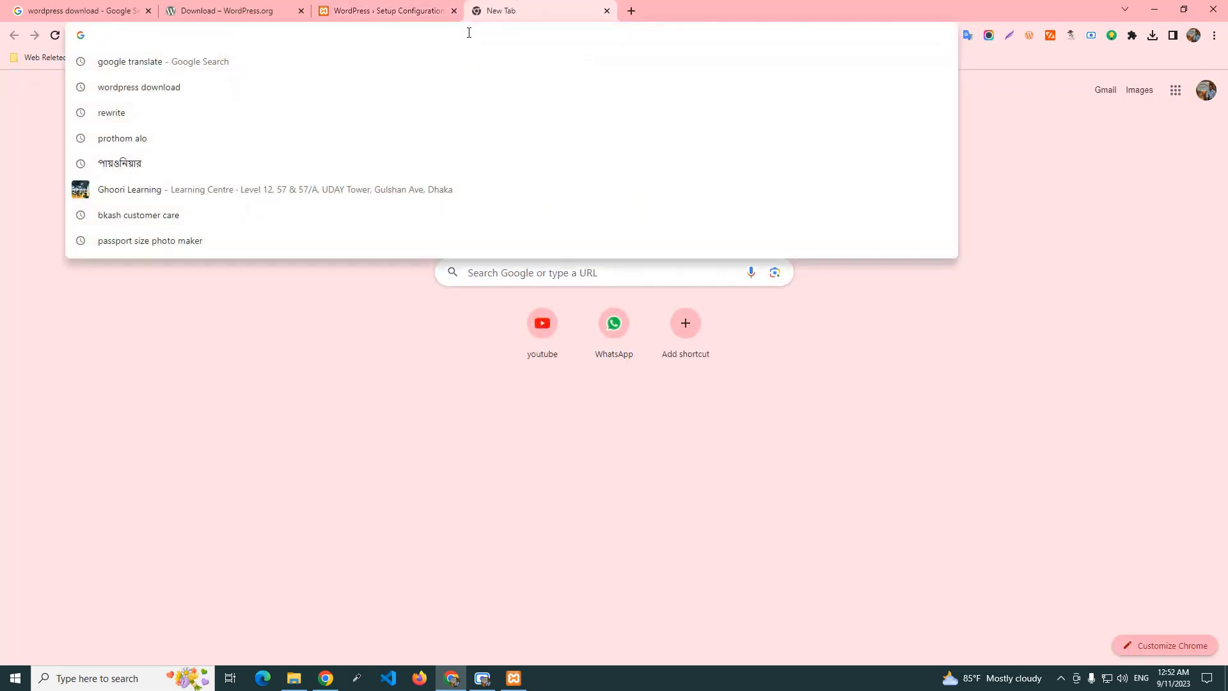
Load yahoo.com in the extra tab, then return to the WordPress Setup Configuration tab.
{"action": "type", "text": "yahoo"}
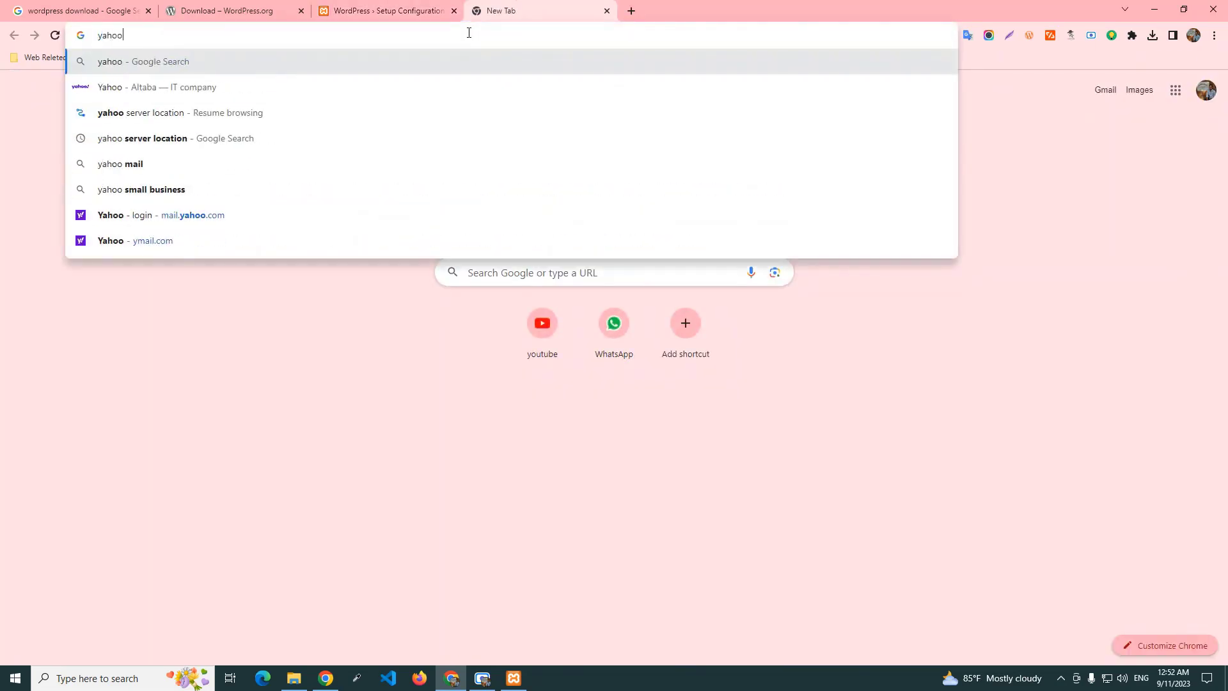
{"action": "type", "text": ".com"}
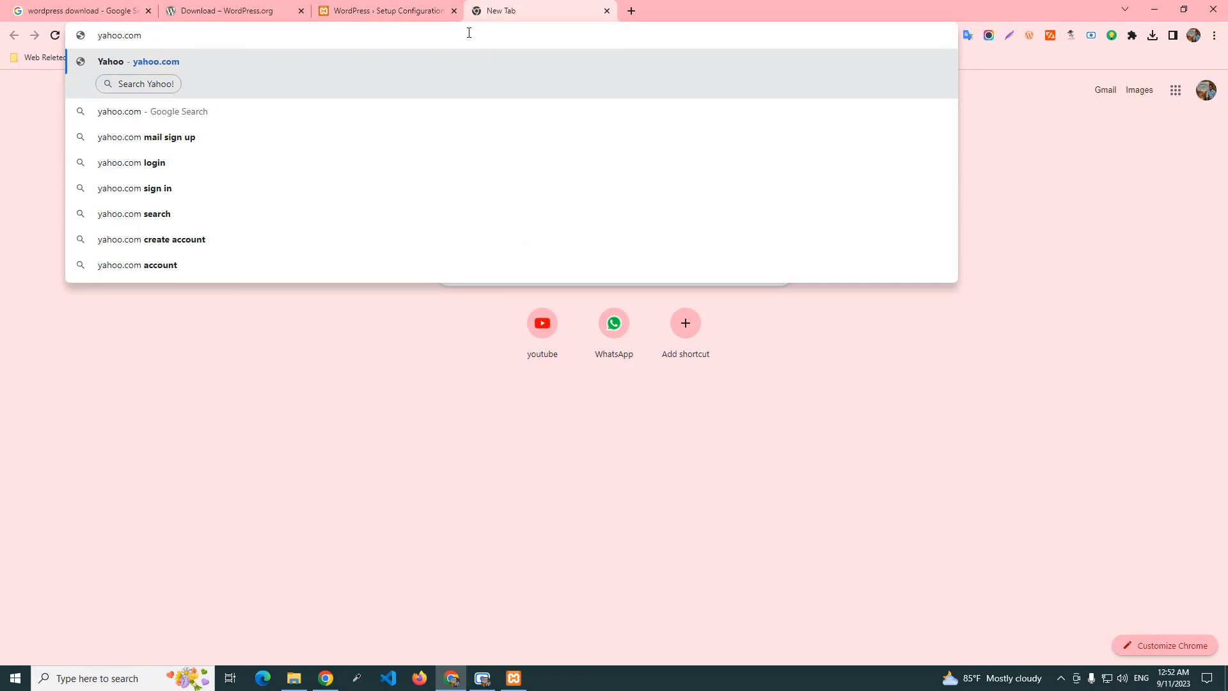
{"action": "left_click", "coordinate": [335, 56]}
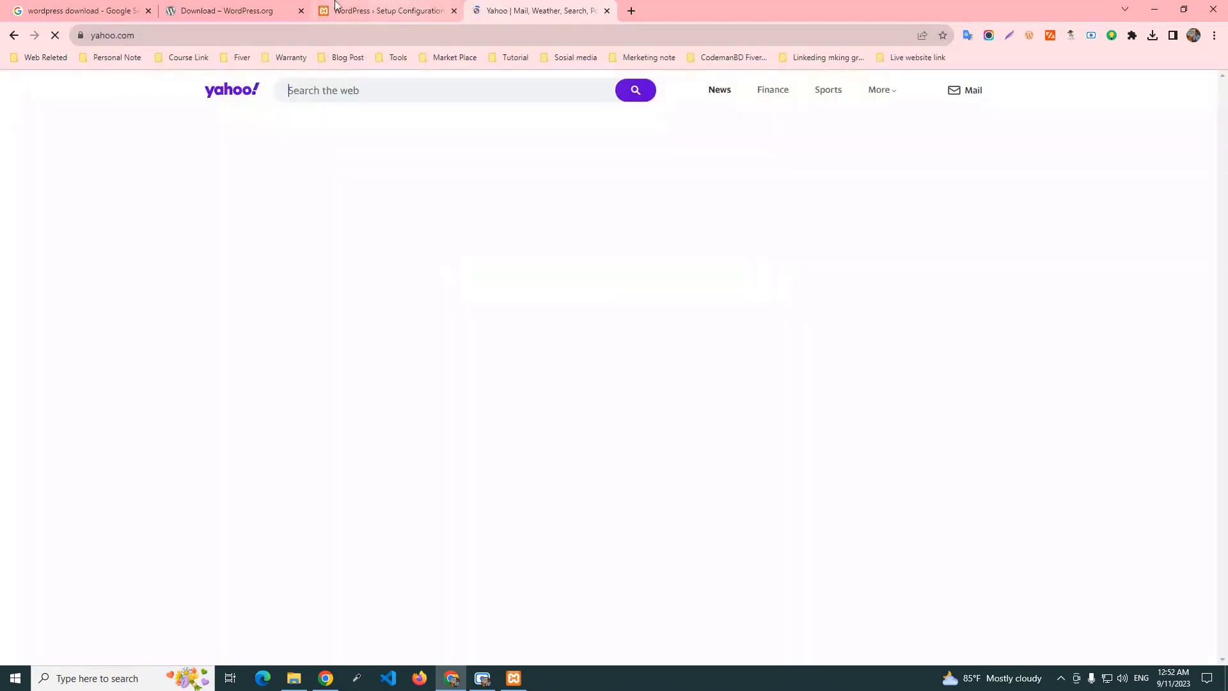
{"action": "left_click", "coordinate": [371, 7]}
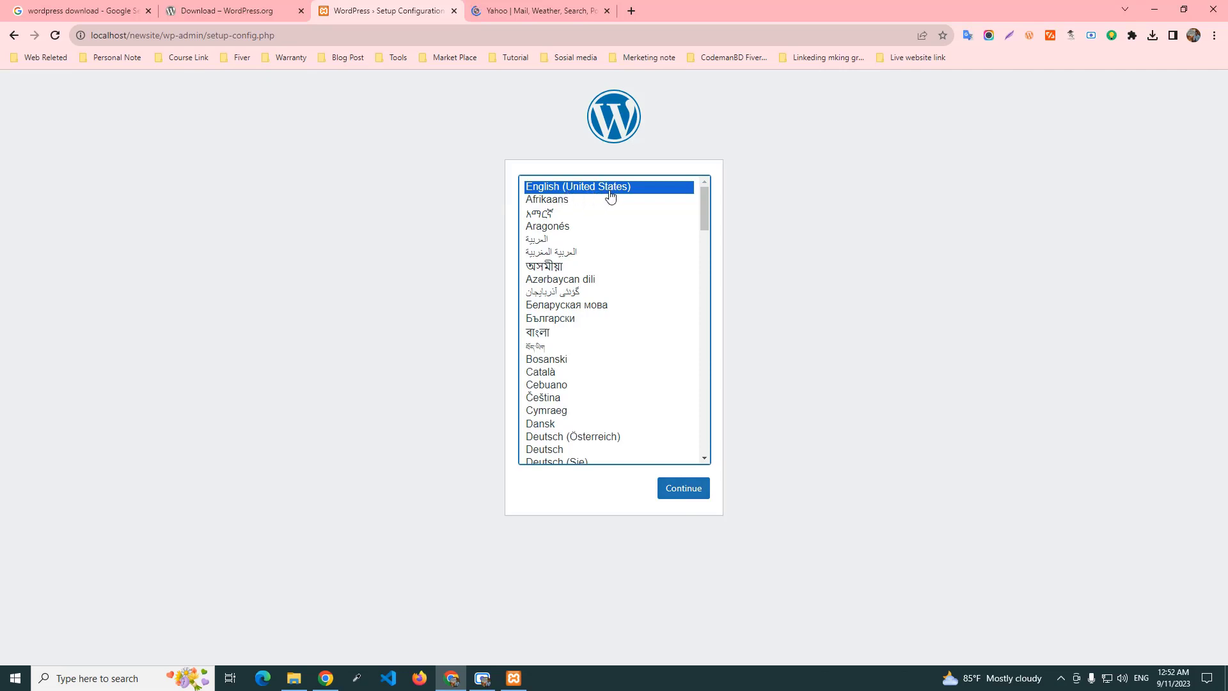
Continue with English (United States) to the database form and check its fields (host localhost, prefix wp_).
{"action": "left_click", "coordinate": [694, 495]}
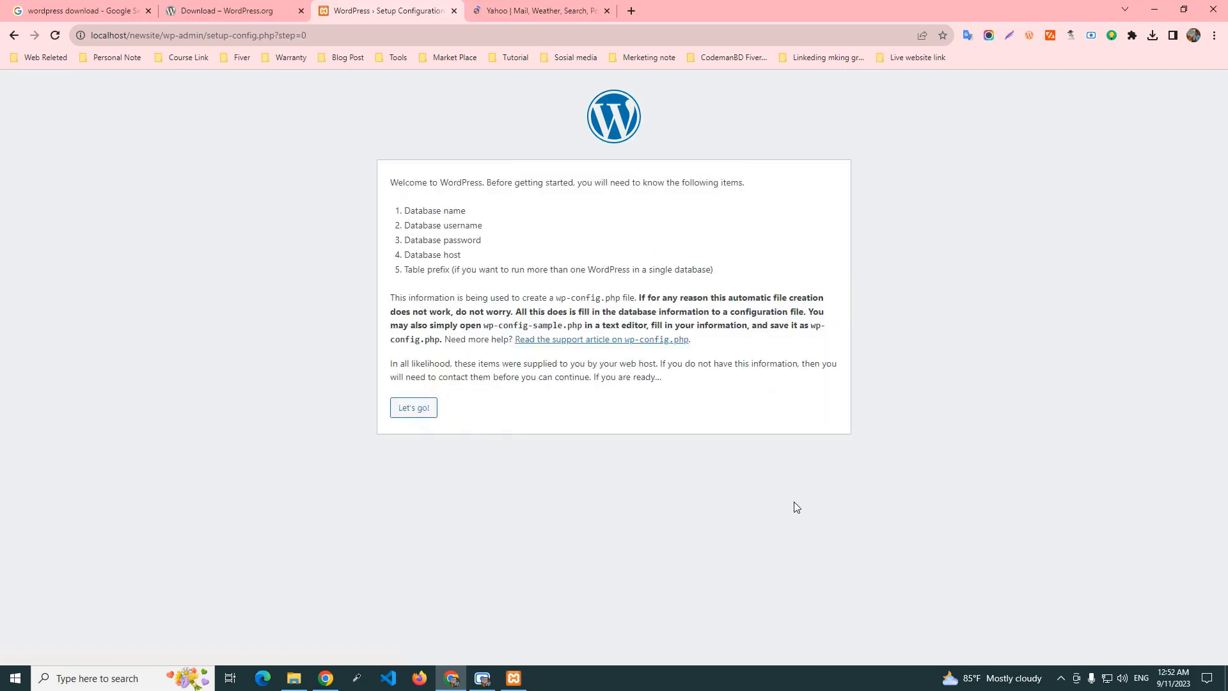
{"action": "left_click", "coordinate": [413, 415]}
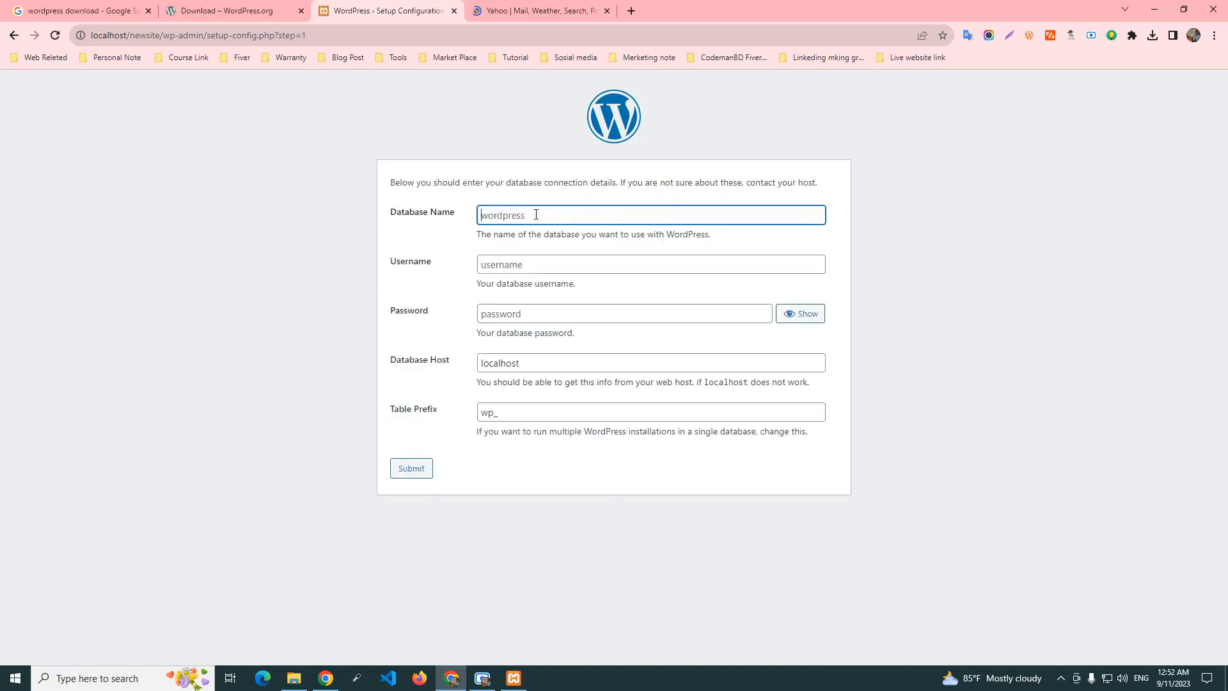
{"action": "left_click", "coordinate": [535, 265]}
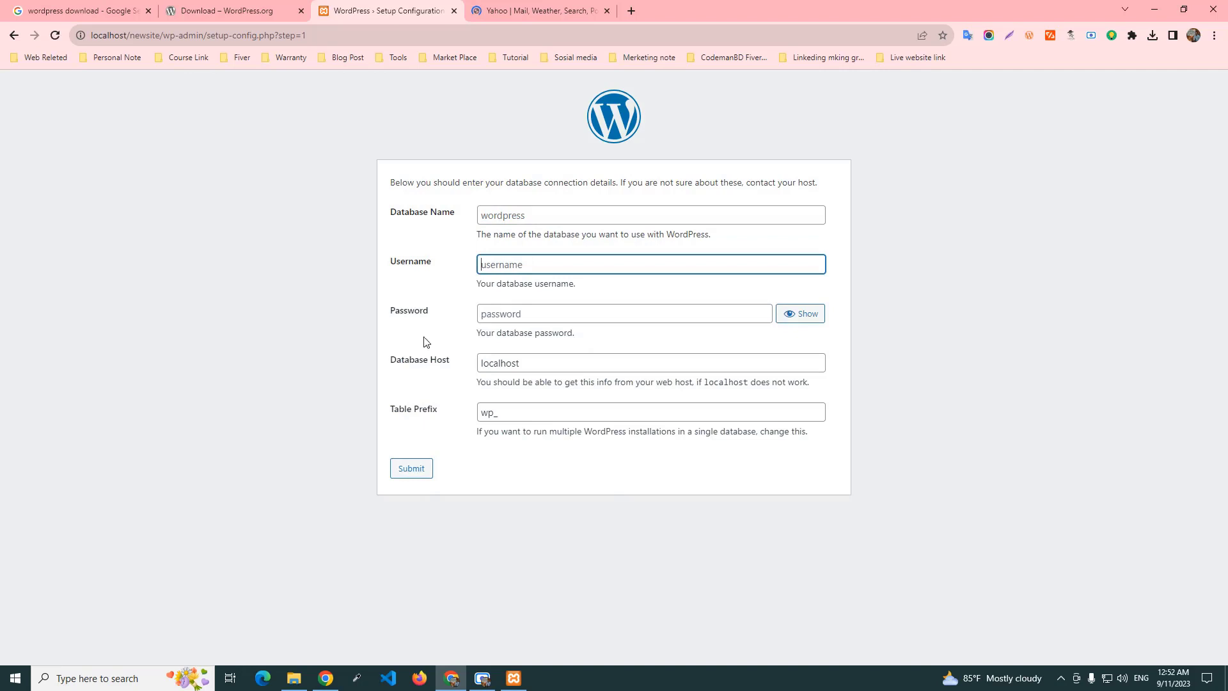
{"action": "left_click", "coordinate": [534, 317]}
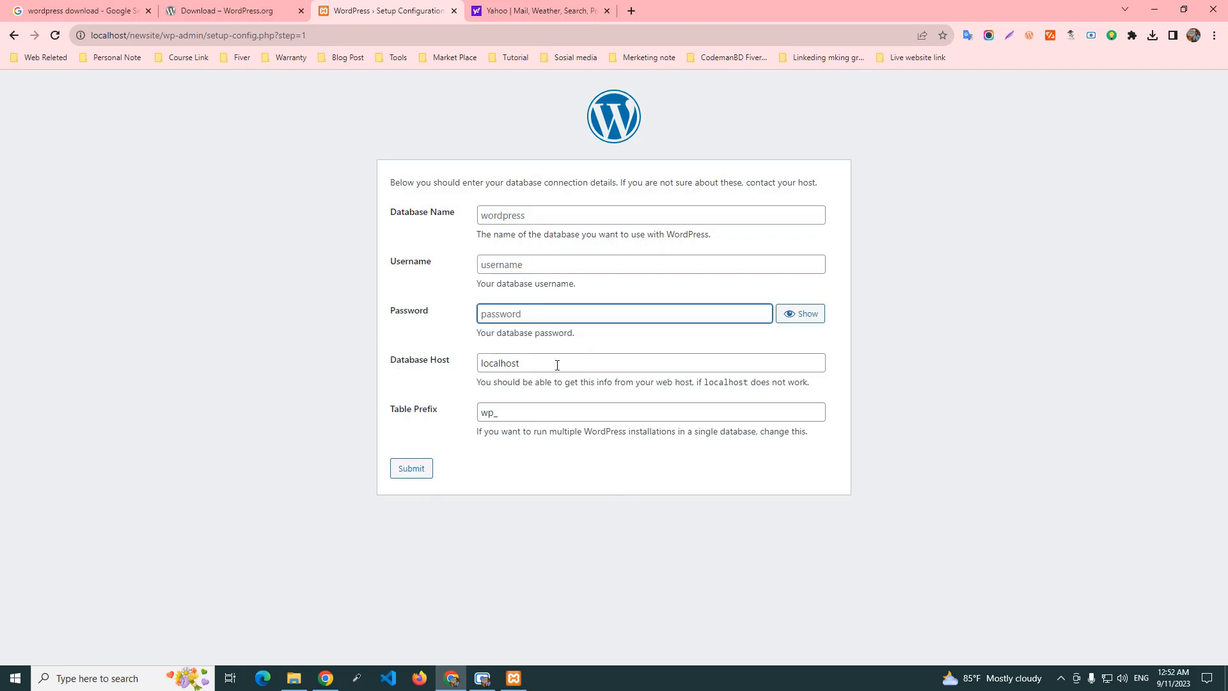
{"action": "left_click", "coordinate": [578, 364]}
{"action": "left_click", "coordinate": [553, 412]}
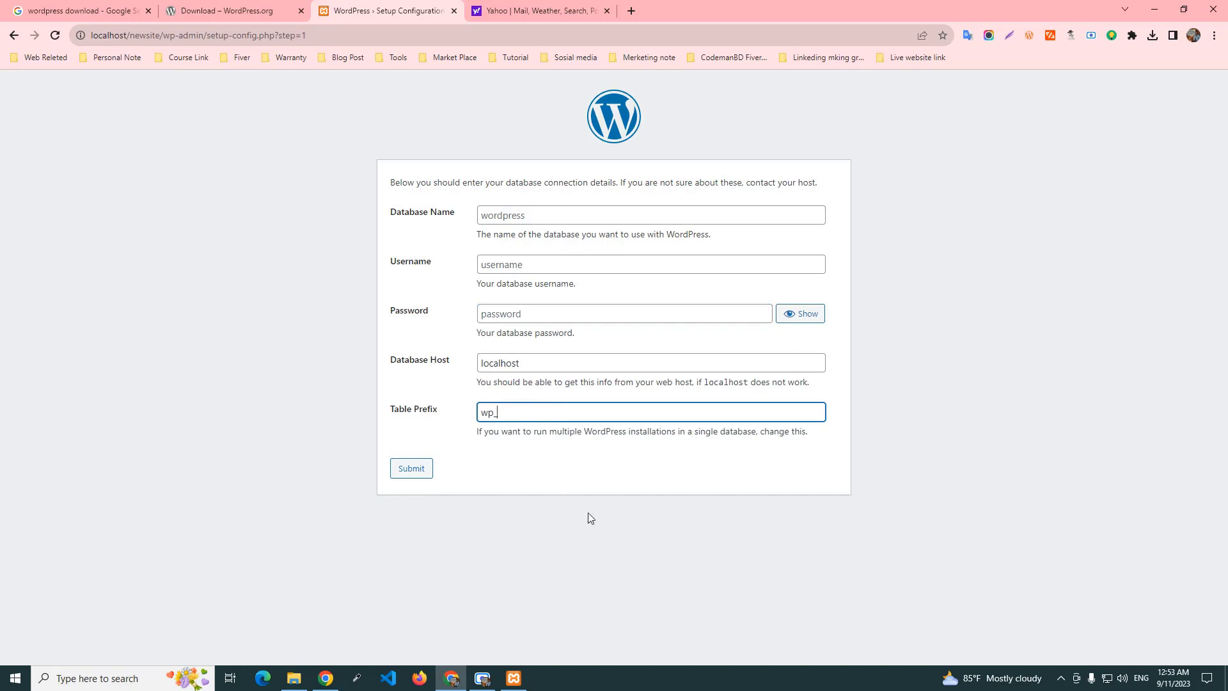
{"action": "left_click", "coordinate": [531, 213]}
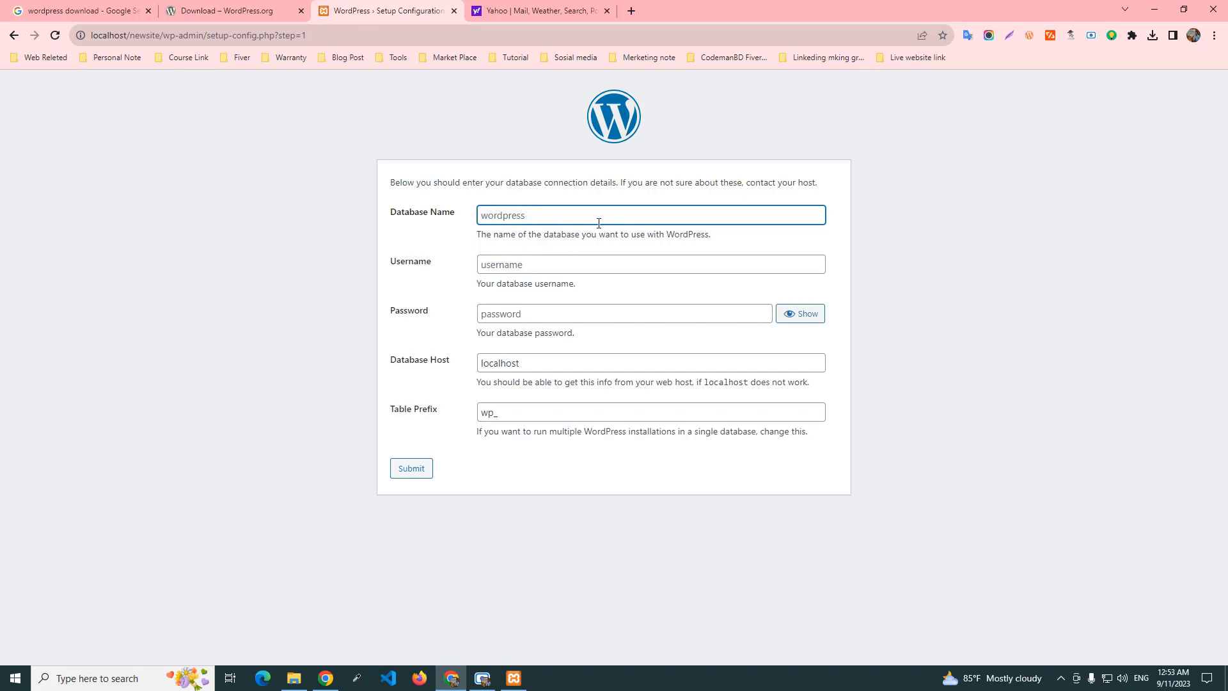
Bring up the XAMPP Control Panel and launch phpMyAdmin from MySQL's Admin button.
{"action": "left_click", "coordinate": [513, 678]}
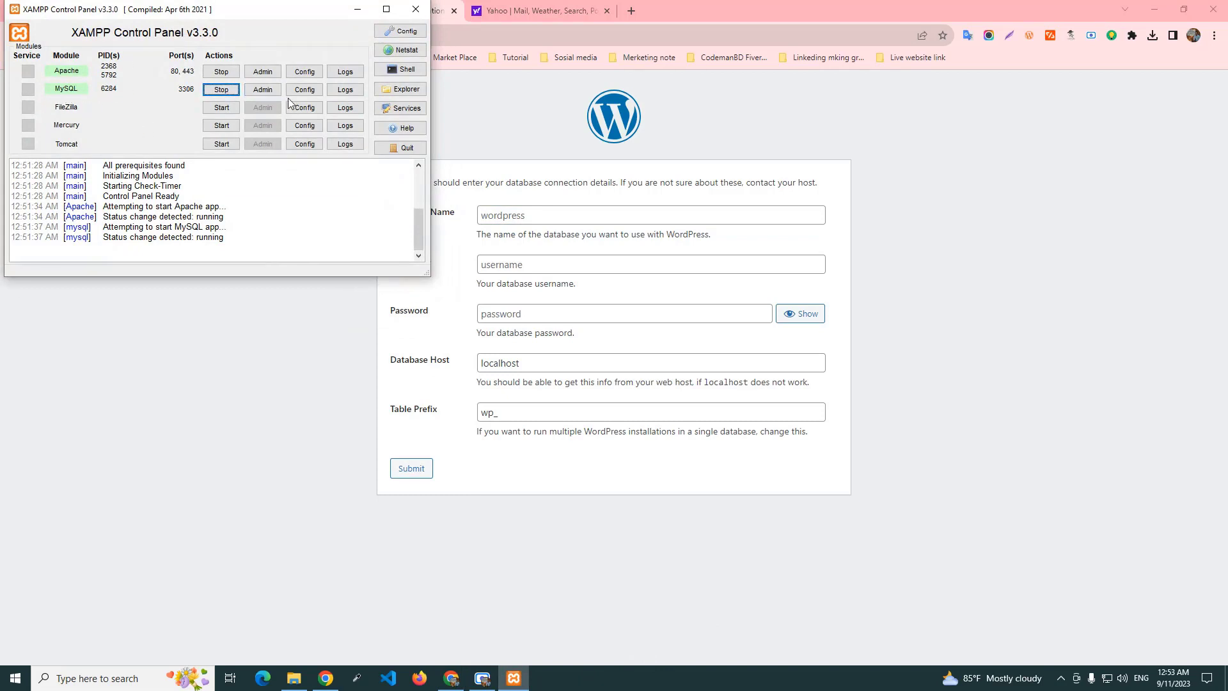
{"action": "left_click", "coordinate": [270, 90]}
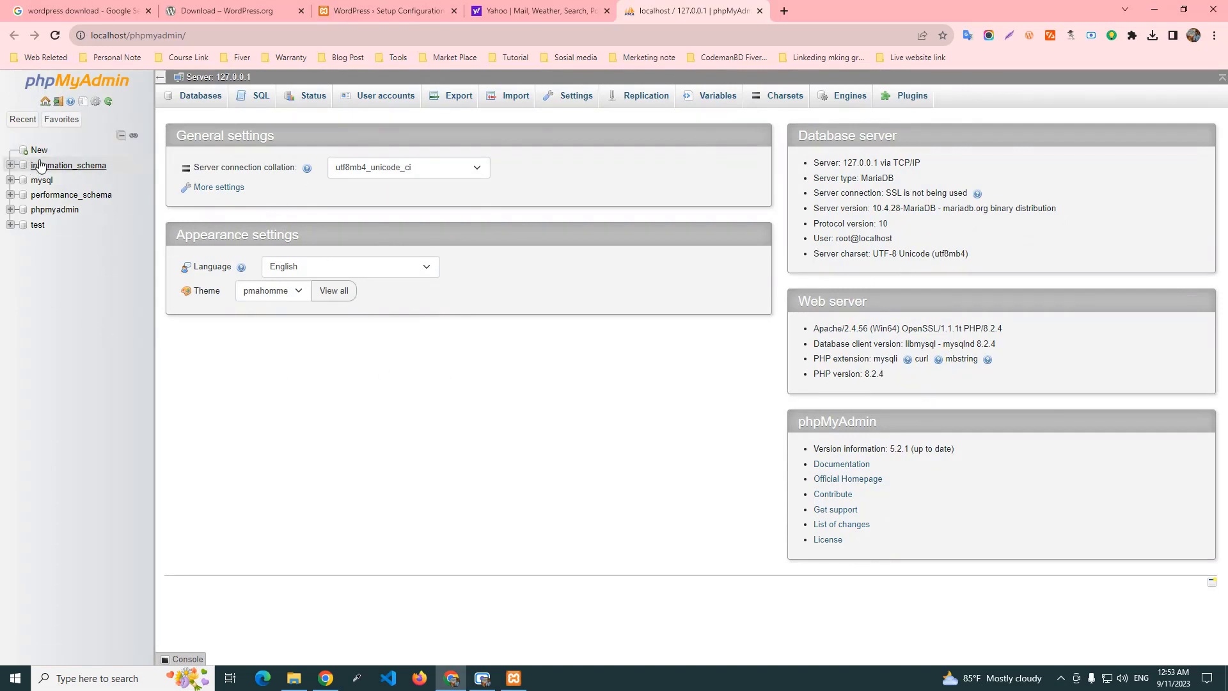
Create an empty database named 'weblearner', then switch back to the WordPress setup tab.
{"action": "left_click", "coordinate": [12, 154]}
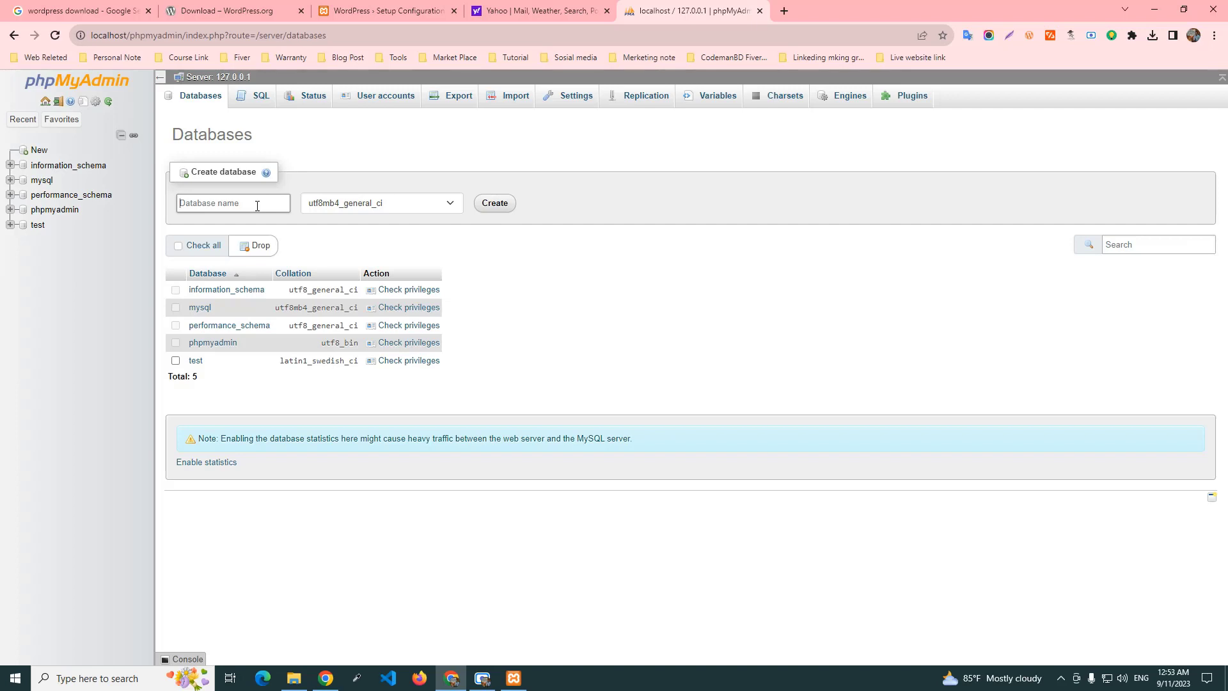
{"action": "type", "text": "web"}
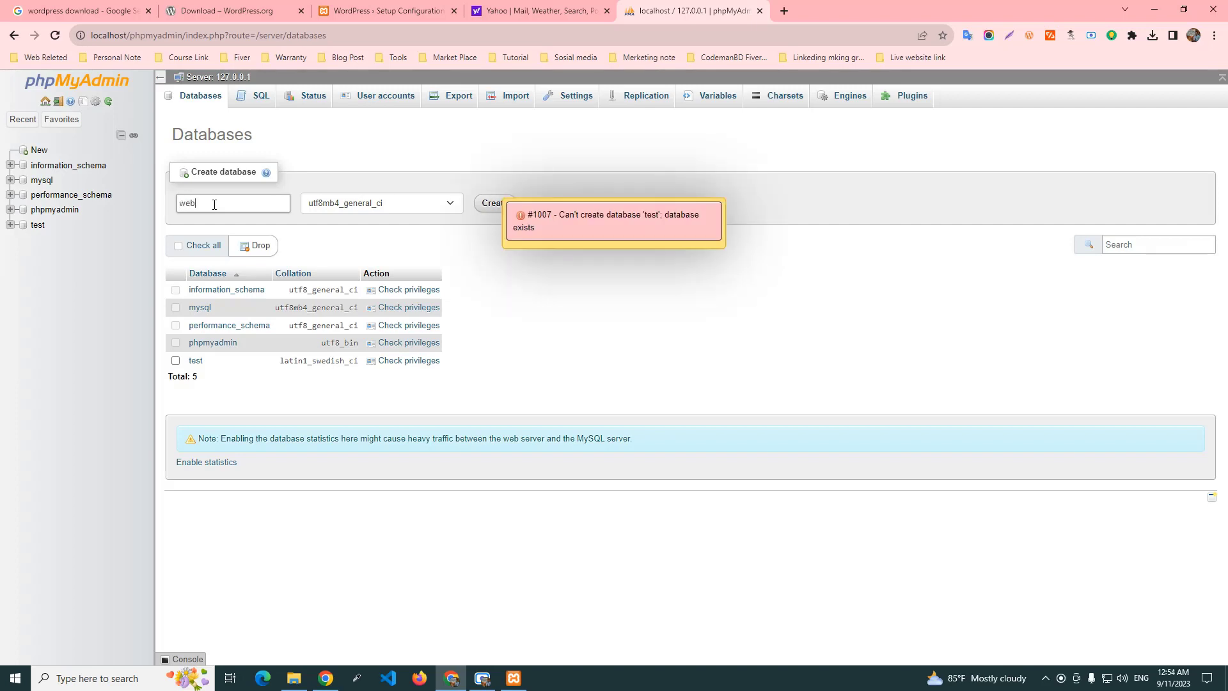
{"action": "type", "text": "learner"}
{"action": "left_click", "coordinate": [489, 204]}
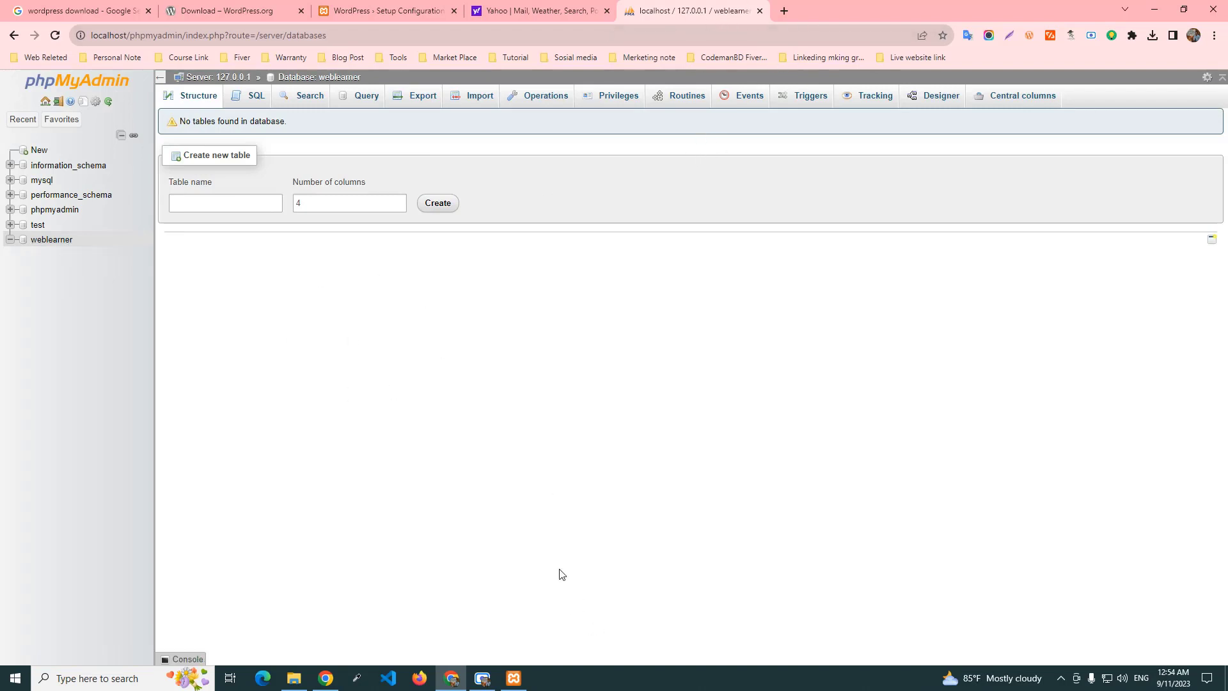
{"action": "left_click", "coordinate": [382, 11]}
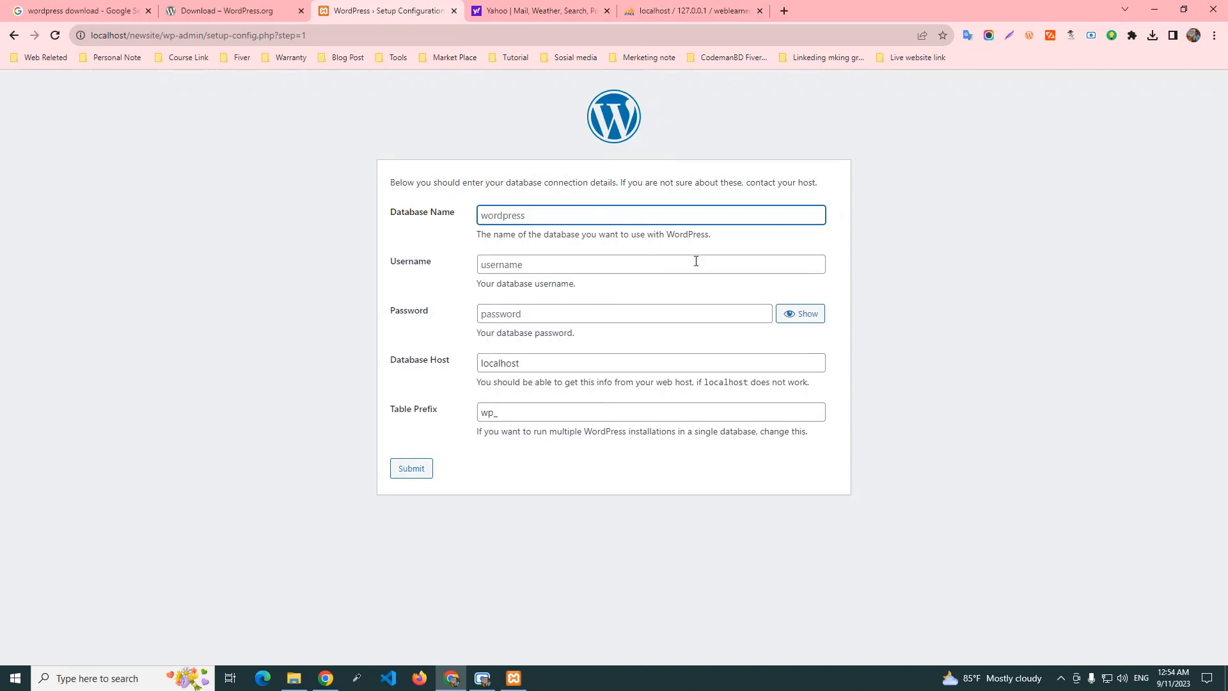
Submit database 'weblearner', user root, empty password, host localhost and table prefix wp_.
{"action": "type", "text": "weblearner"}
{"action": "left_click", "coordinate": [509, 266]}
{"action": "type", "text": "root"}
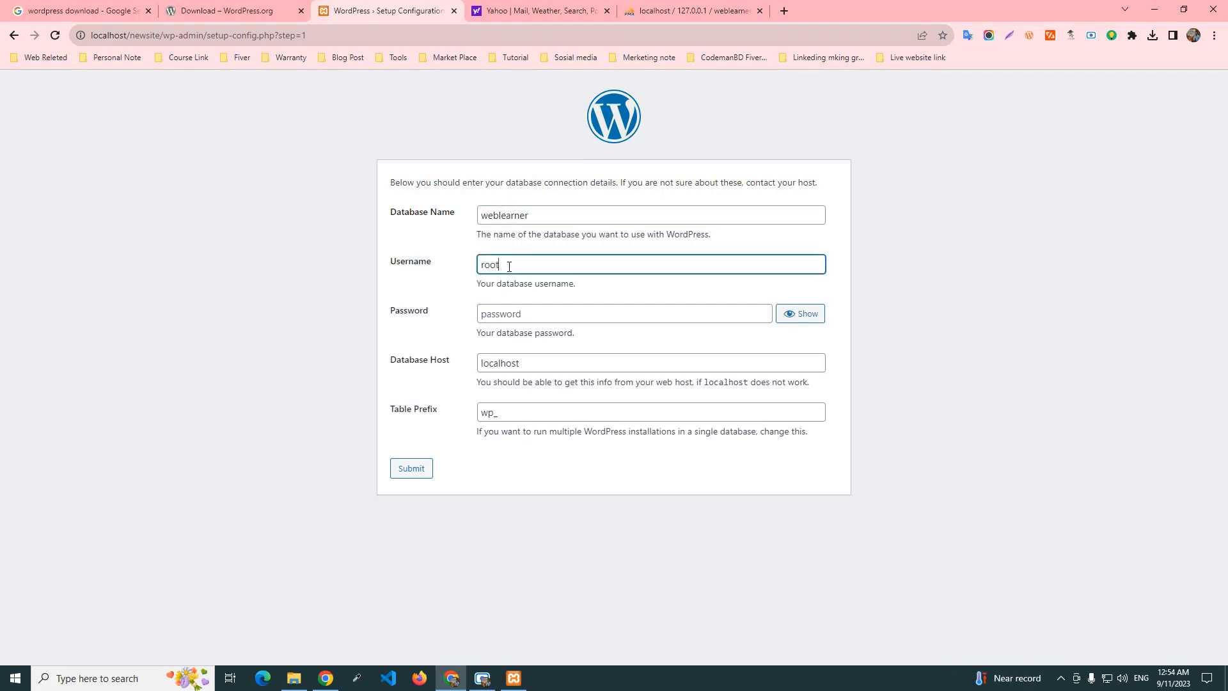
{"action": "left_click", "coordinate": [574, 317]}
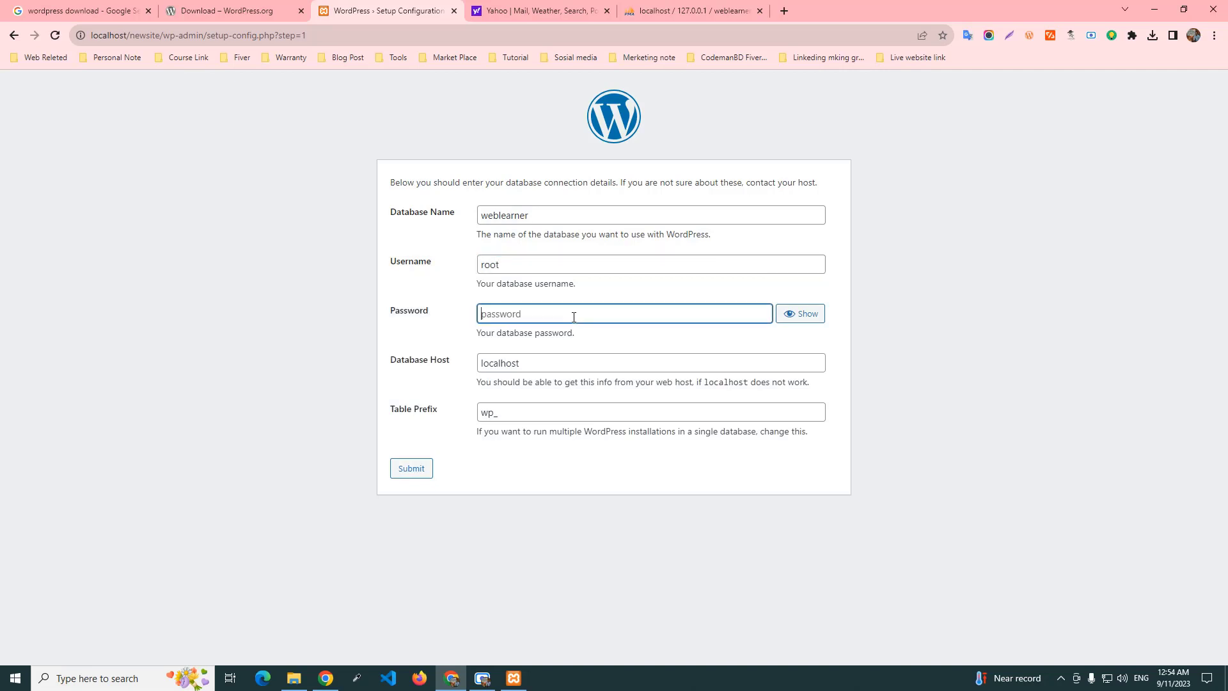
{"action": "left_click", "coordinate": [541, 364]}
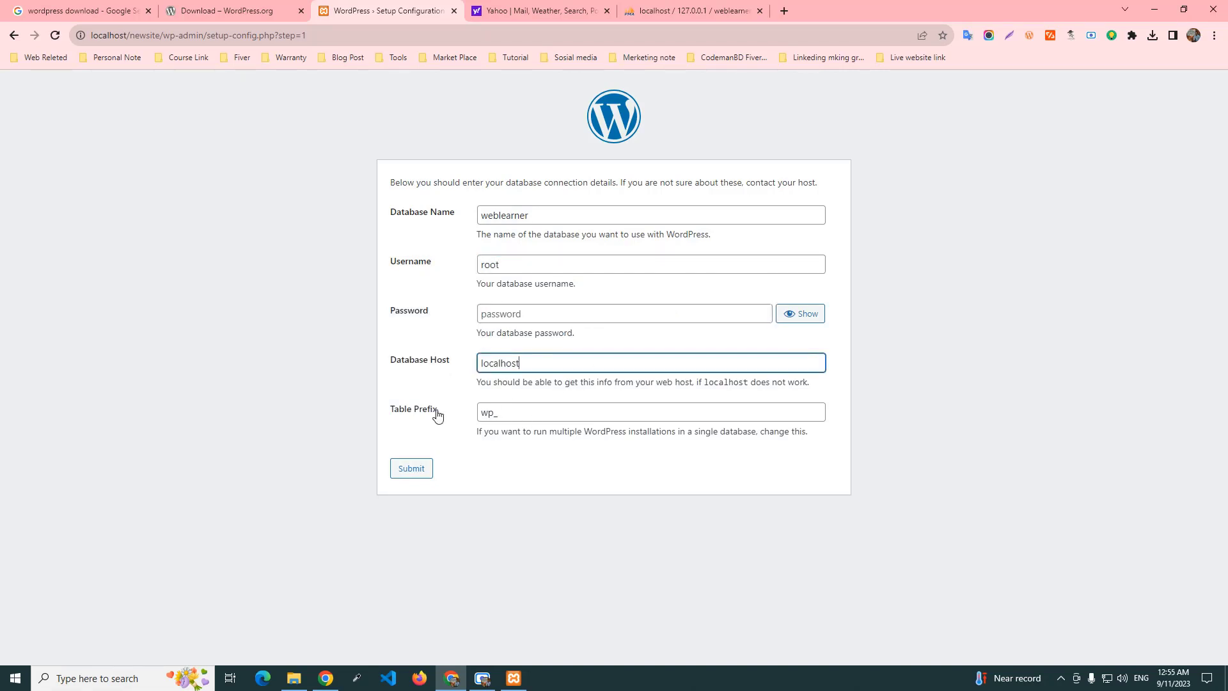
{"action": "left_click", "coordinate": [515, 416]}
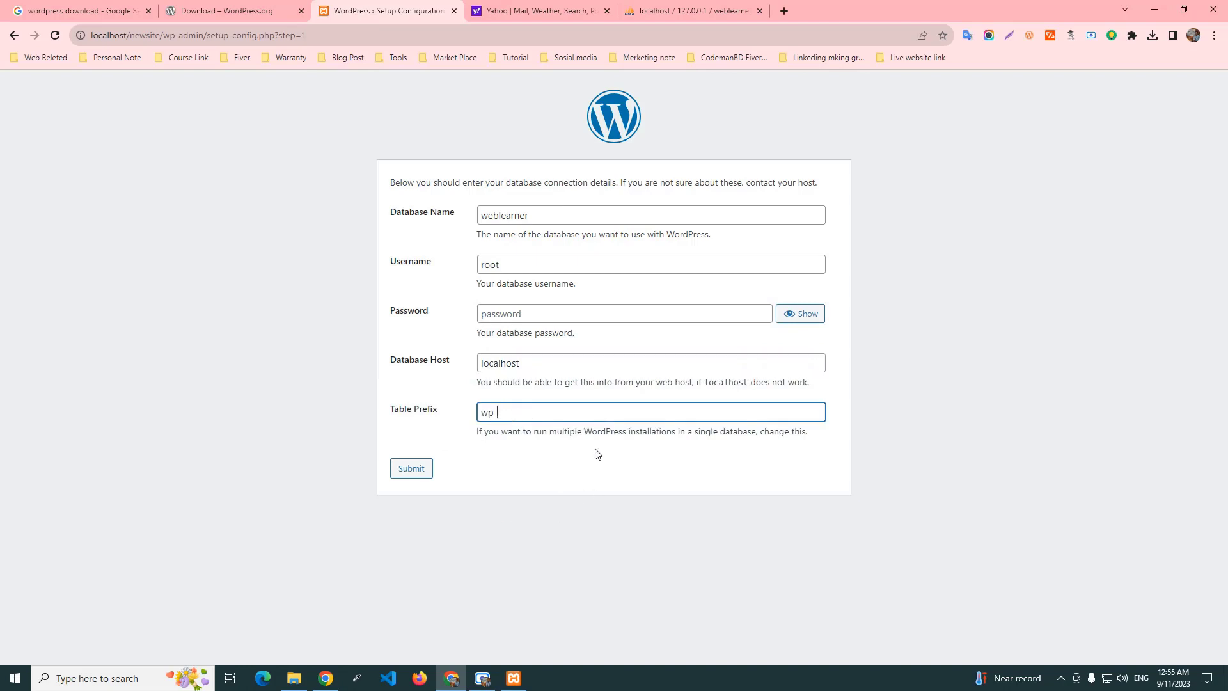
{"action": "left_click", "coordinate": [409, 470]}
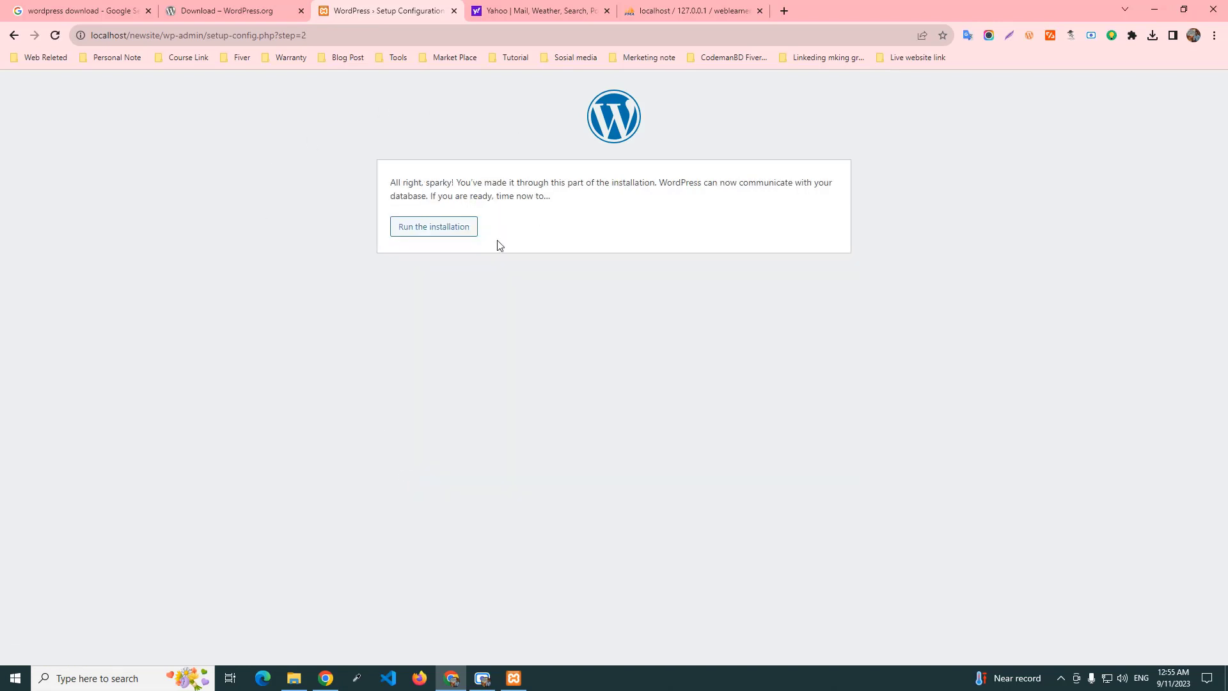
Start the installation and enter the site title 'My first website', fixing a typo.
{"action": "left_click", "coordinate": [451, 234]}
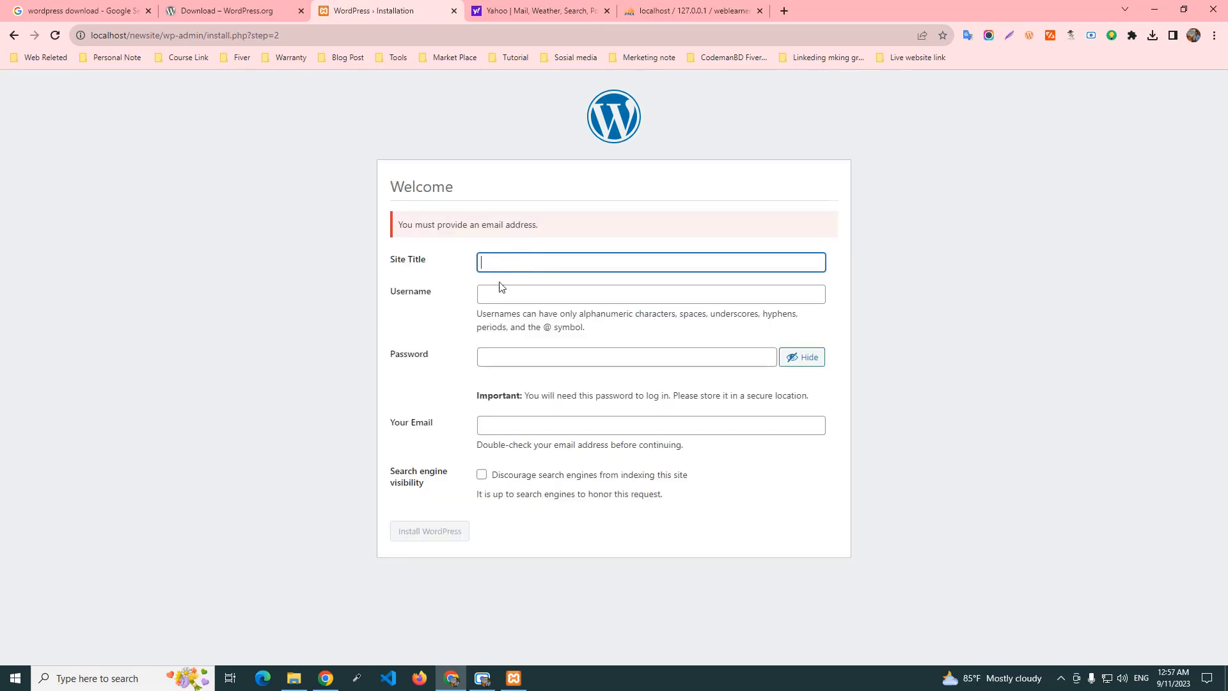
{"action": "left_click", "coordinate": [554, 9]}
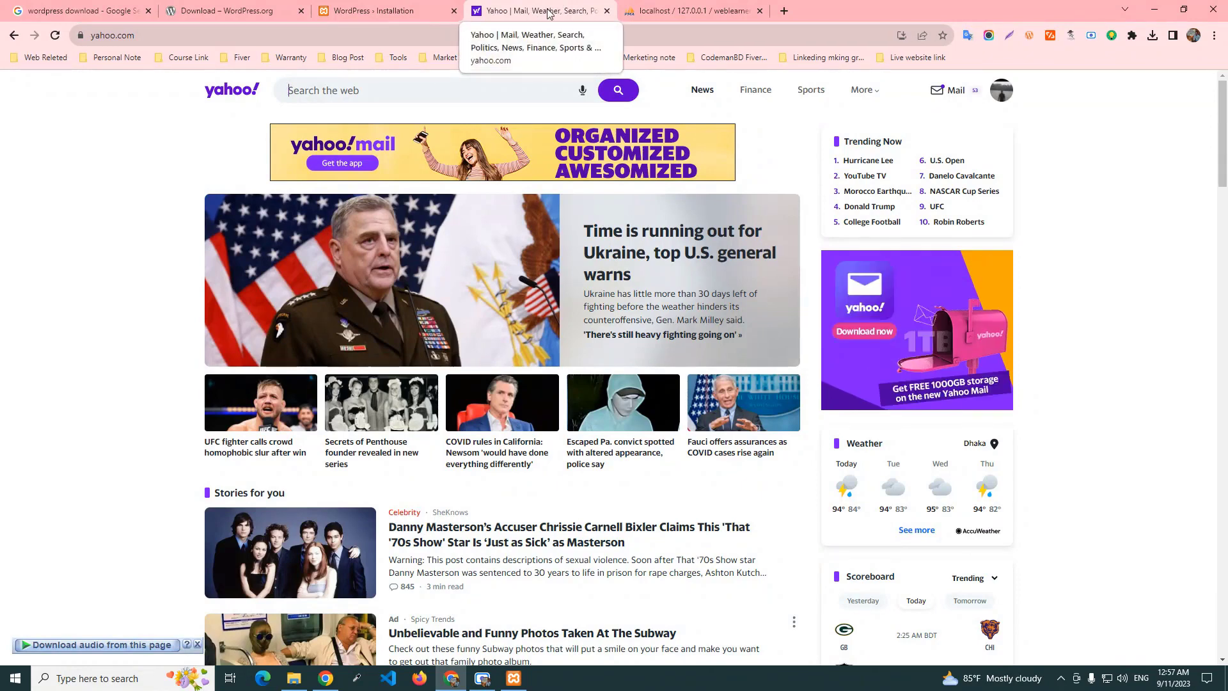
{"action": "left_click", "coordinate": [410, 10]}
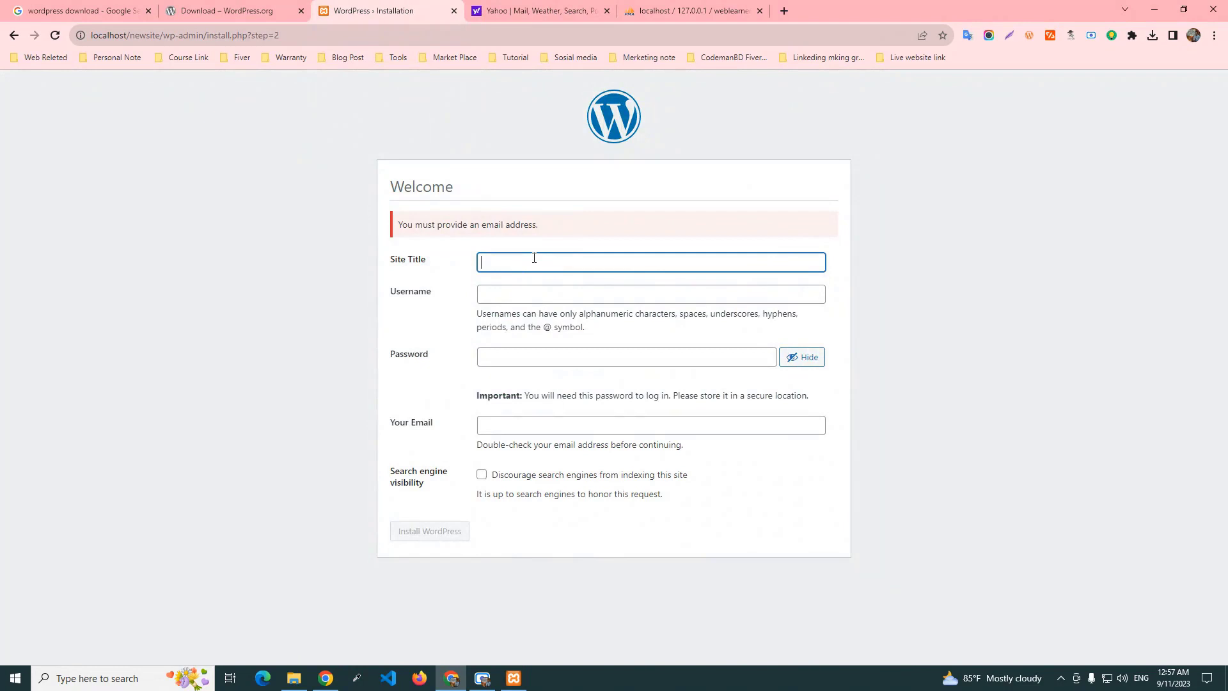
{"action": "type", "text": "My first w"}
{"action": "key", "text": "BackSpace"}
{"action": "key", "text": "BackSpace"}
{"action": "key", "text": "BackSpace"}
{"action": "type", "text": "web"}
Set the administrator username to 'admin' and enter the account password.
{"action": "left_click", "coordinate": [512, 293]}
{"action": "type", "text": "admin"}
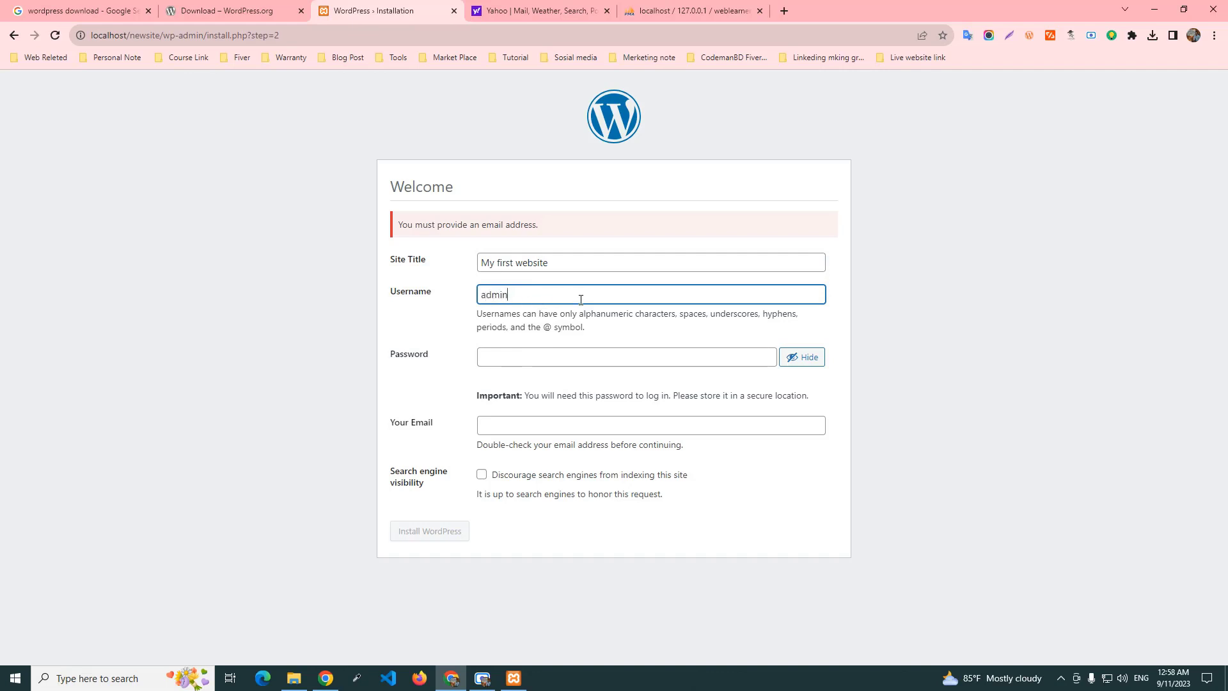
{"action": "left_click", "coordinate": [490, 358]}
{"action": "type", "text": "admi"}
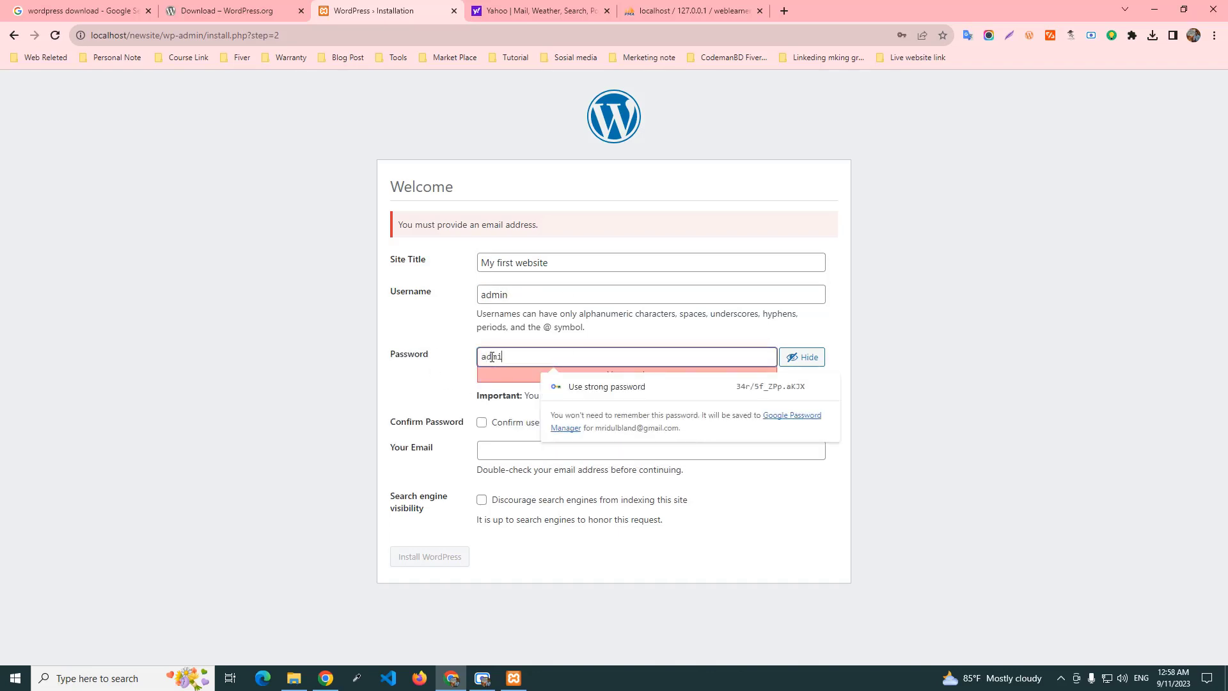
{"action": "type", "text": "n"}
{"action": "left_click", "coordinate": [440, 402]}
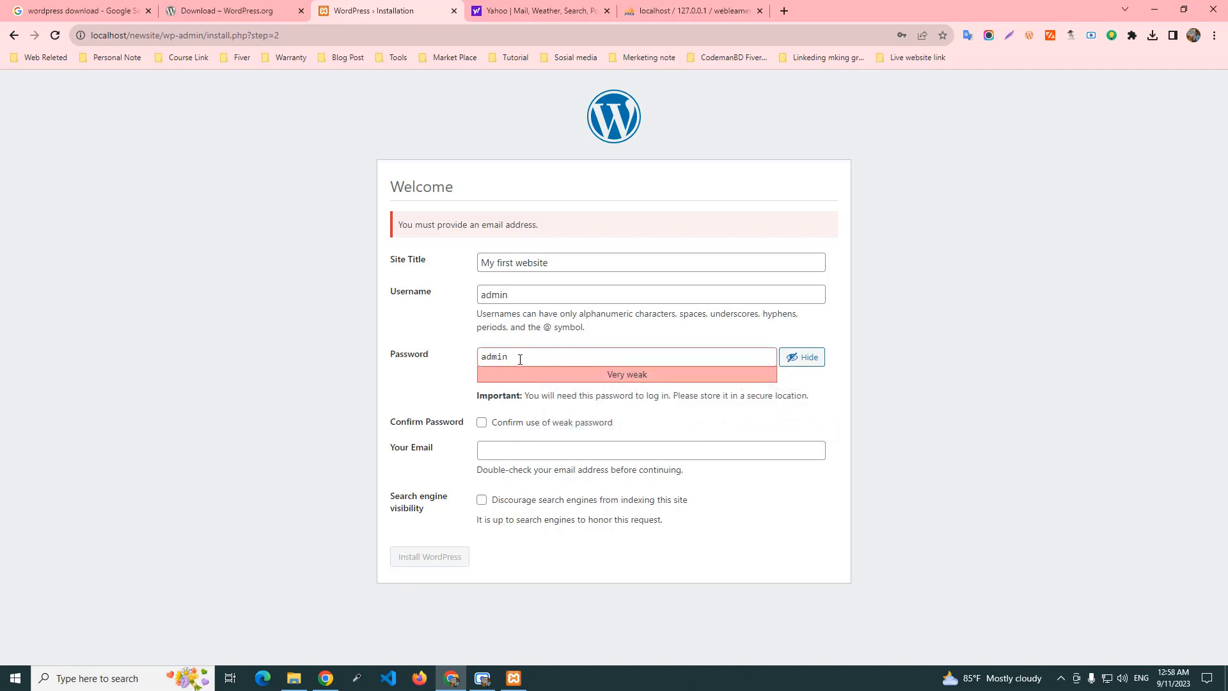
{"action": "double_click", "coordinate": [520, 359]}
{"action": "left_click", "coordinate": [448, 374]}
Confirm the weak password, enter the admin e-mail address, and install WordPress.
{"action": "left_click", "coordinate": [483, 426]}
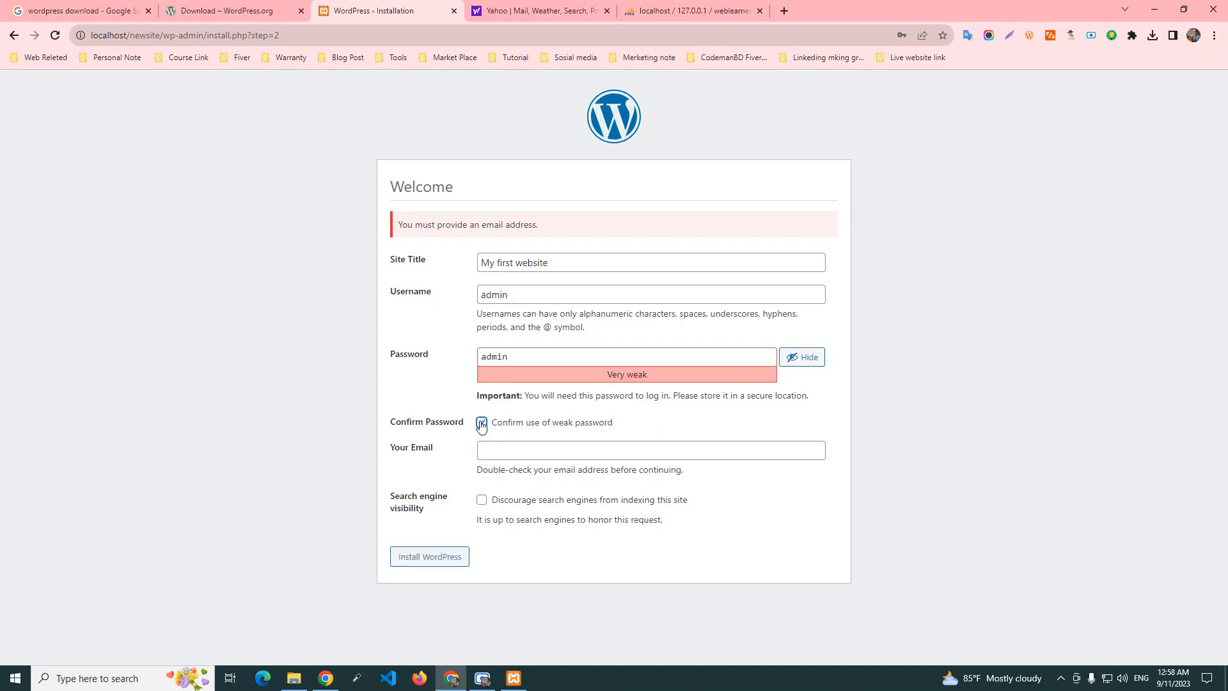
{"action": "left_click", "coordinate": [490, 450]}
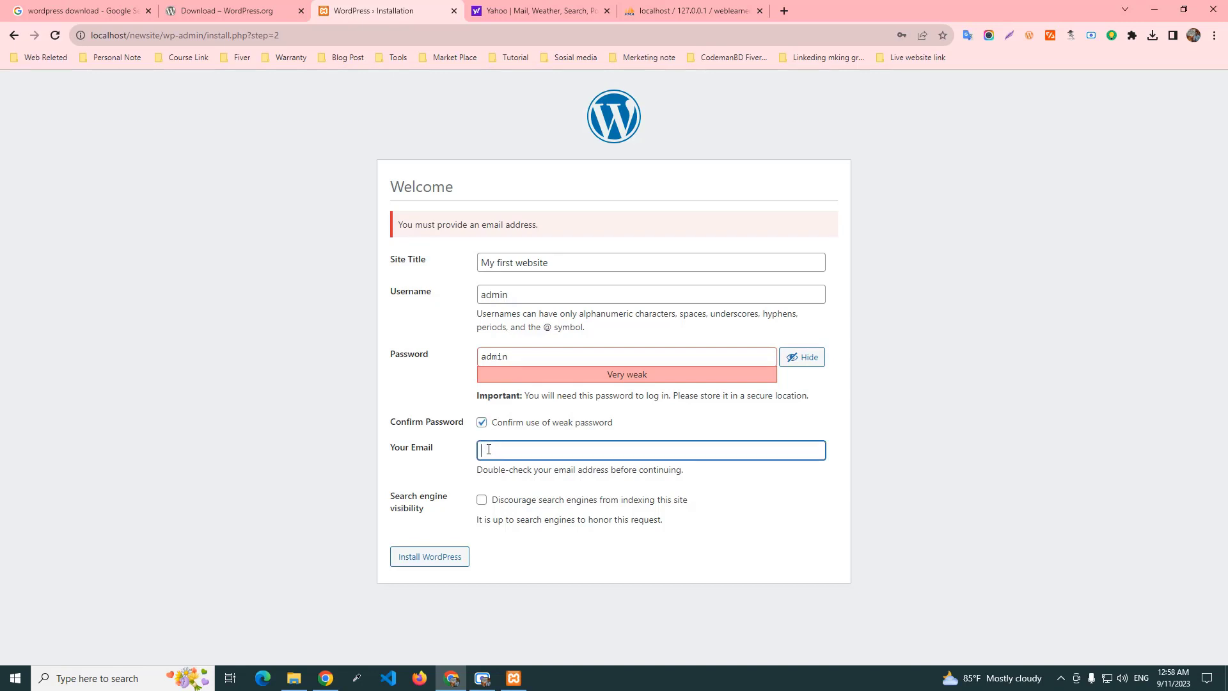
{"action": "left_click_drag", "start_coordinate": [569, 453], "coordinate": [476, 458]}
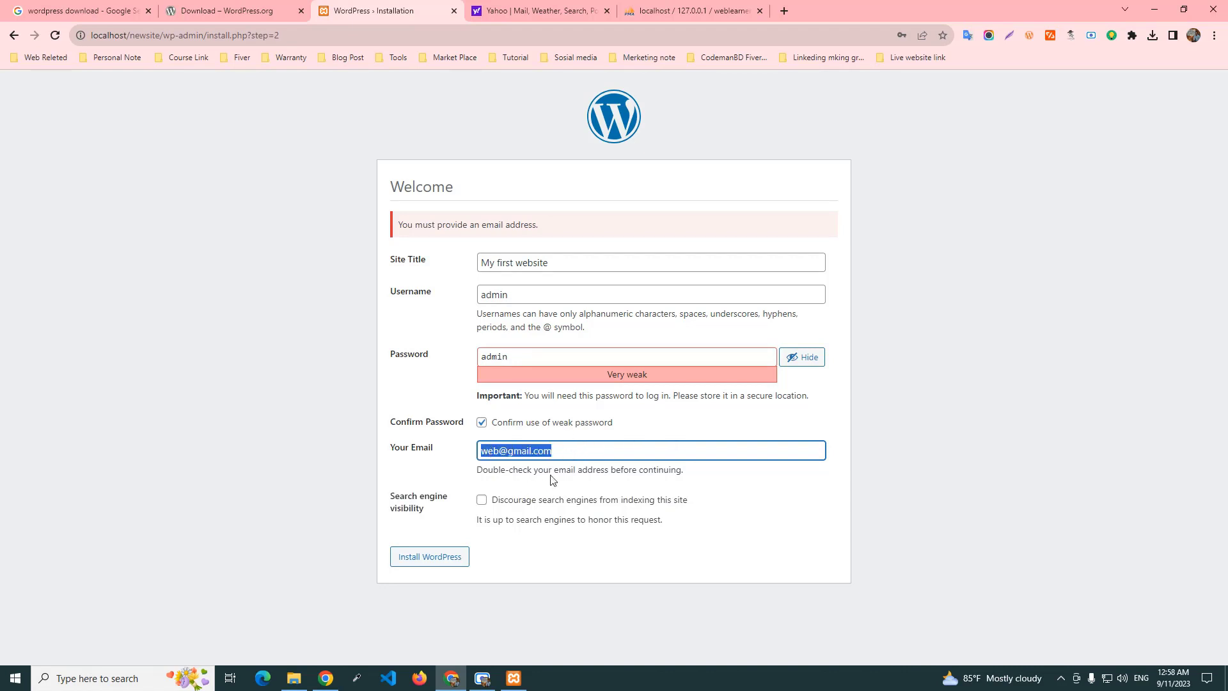
{"action": "left_click", "coordinate": [426, 563]}
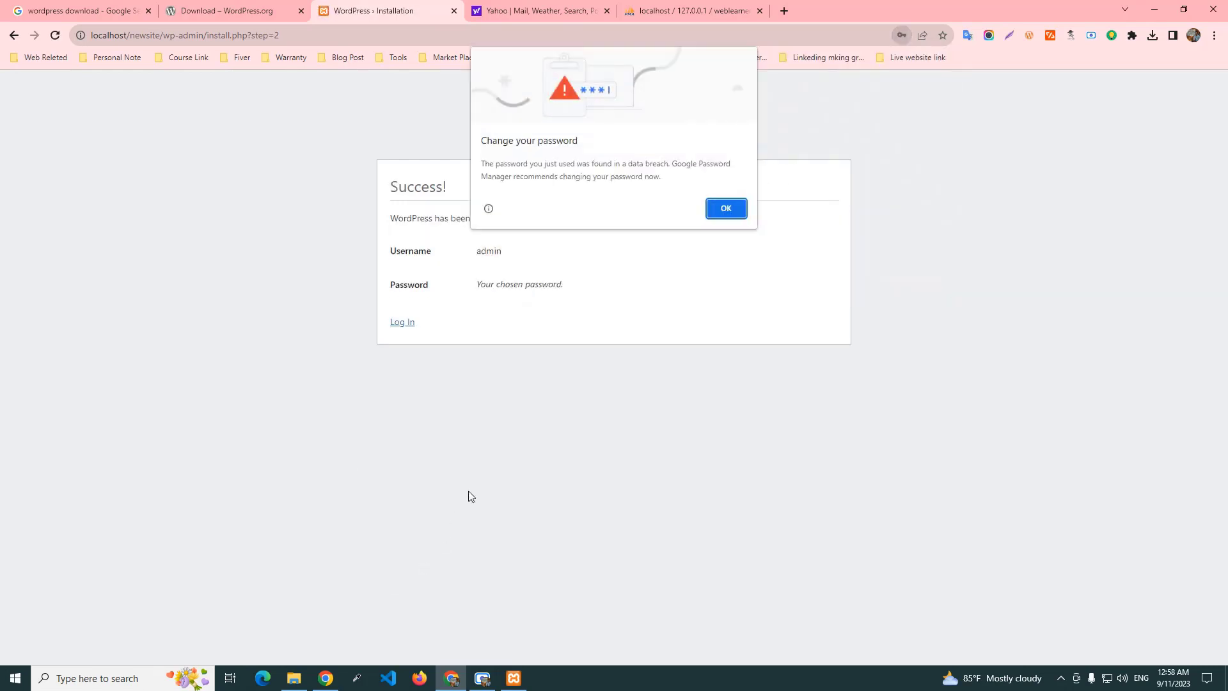
Dismiss the browser password prompts and log in as admin with the account password.
{"action": "left_click", "coordinate": [743, 213]}
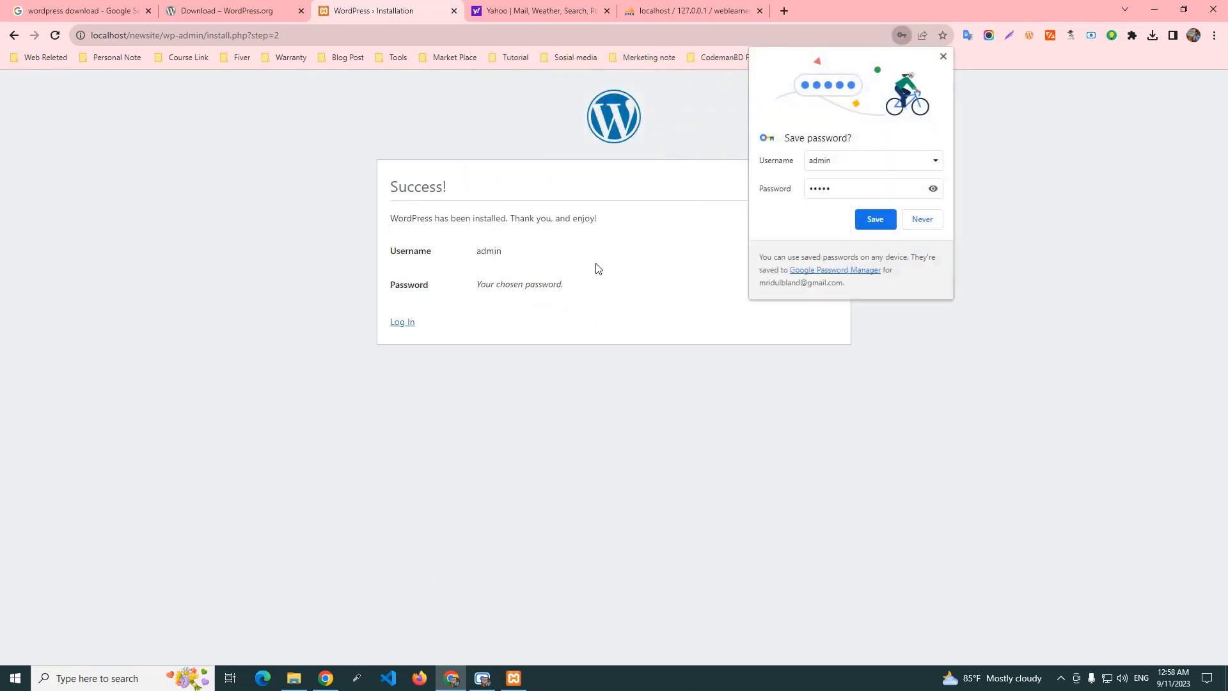
{"action": "left_click", "coordinate": [921, 220]}
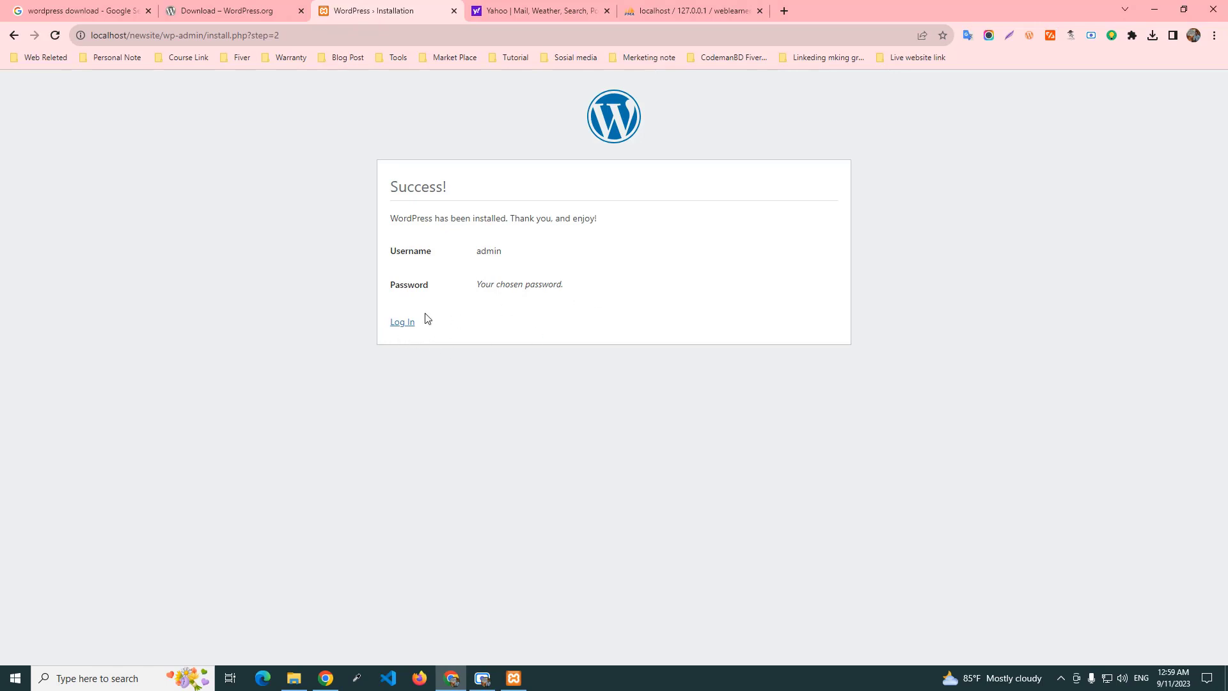
{"action": "left_click", "coordinate": [401, 323]}
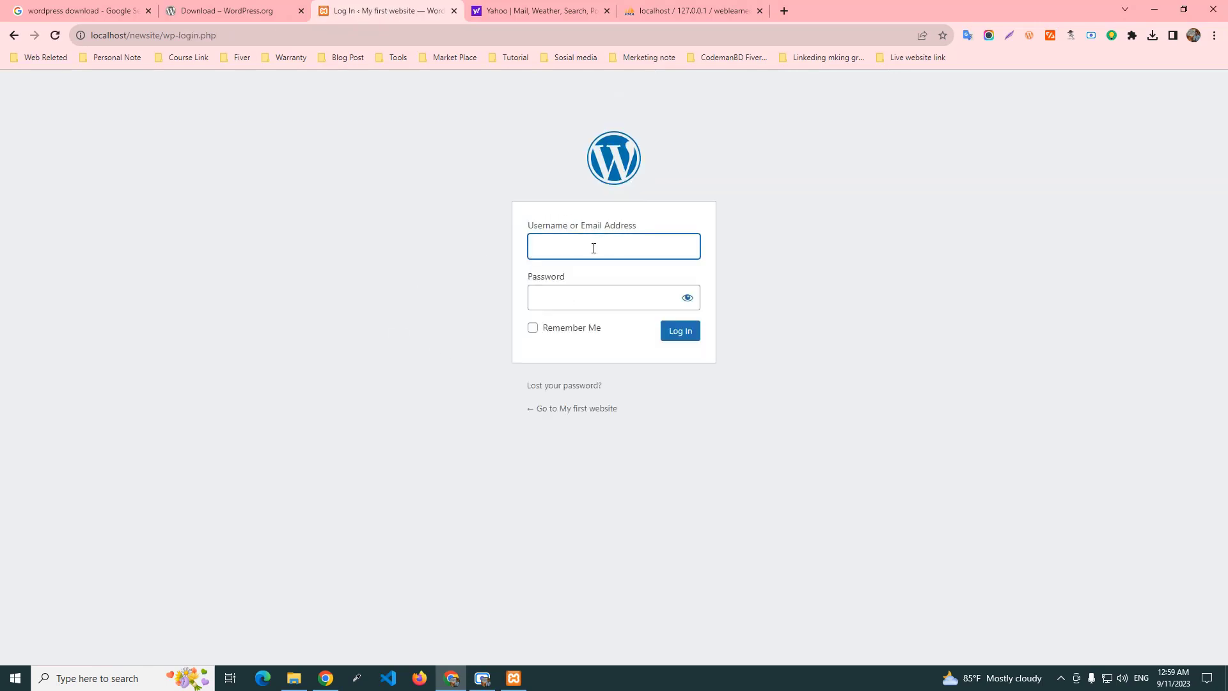
{"action": "type", "text": "admin"}
{"action": "key", "text": "Tab"}
{"action": "type", "text": "1234"}
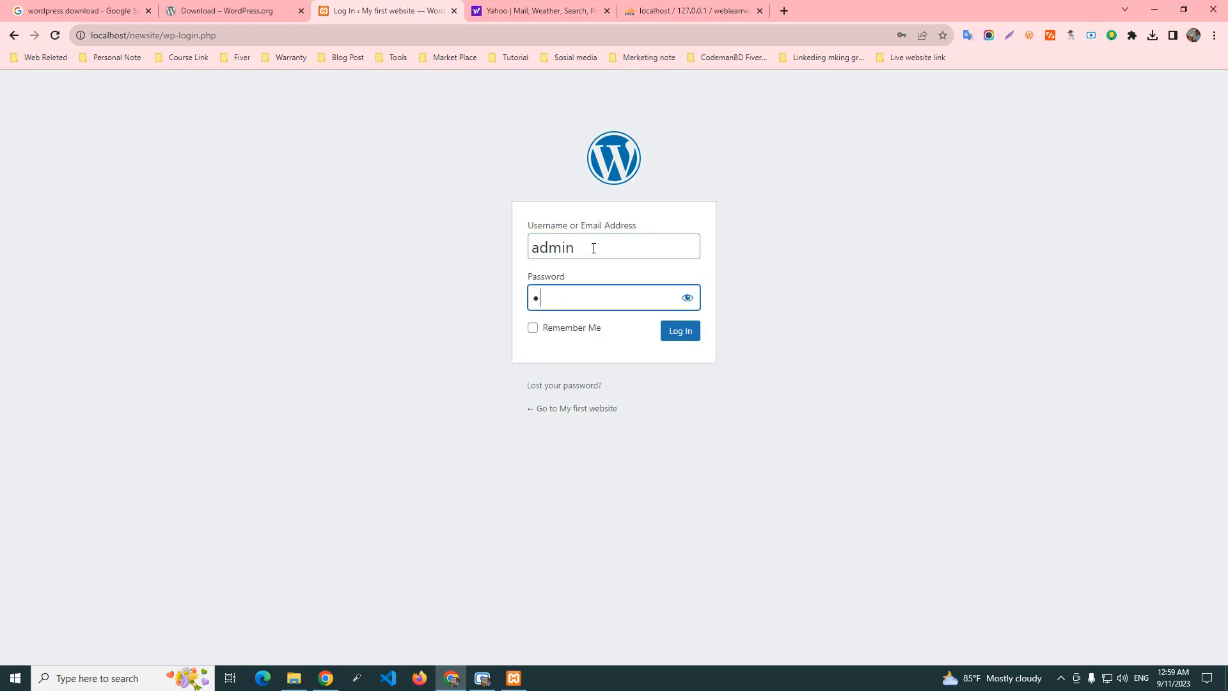
{"action": "type", "text": "5"}
{"action": "left_click", "coordinate": [681, 341]}
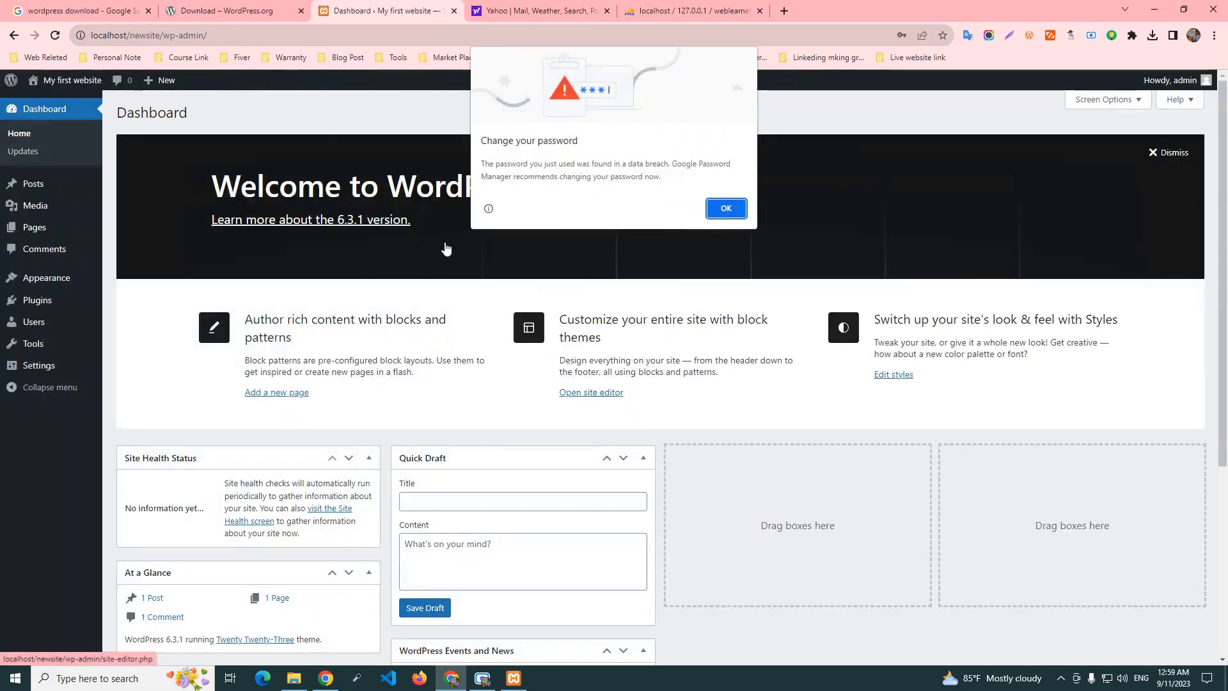
Load localhost/newsite in a new tab, scroll the front page, then return to the Dashboard tab.
{"action": "left_click", "coordinate": [723, 208]}
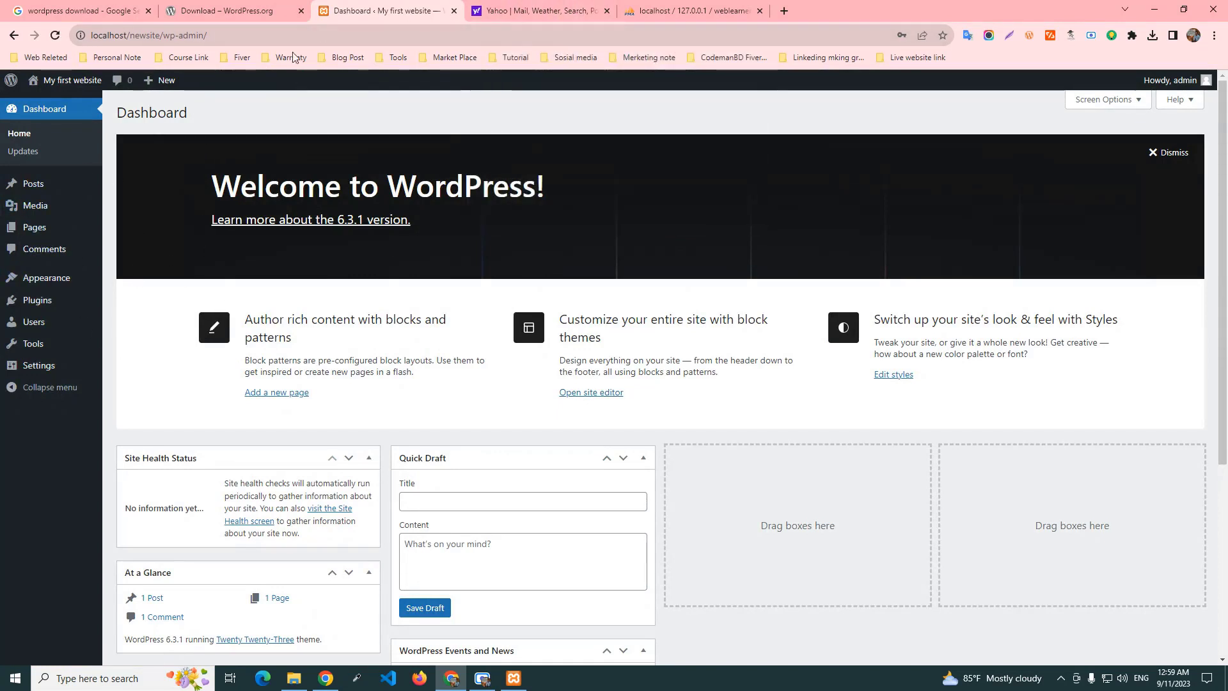
{"action": "left_click", "coordinate": [782, 13]}
{"action": "left_click", "coordinate": [493, 34]}
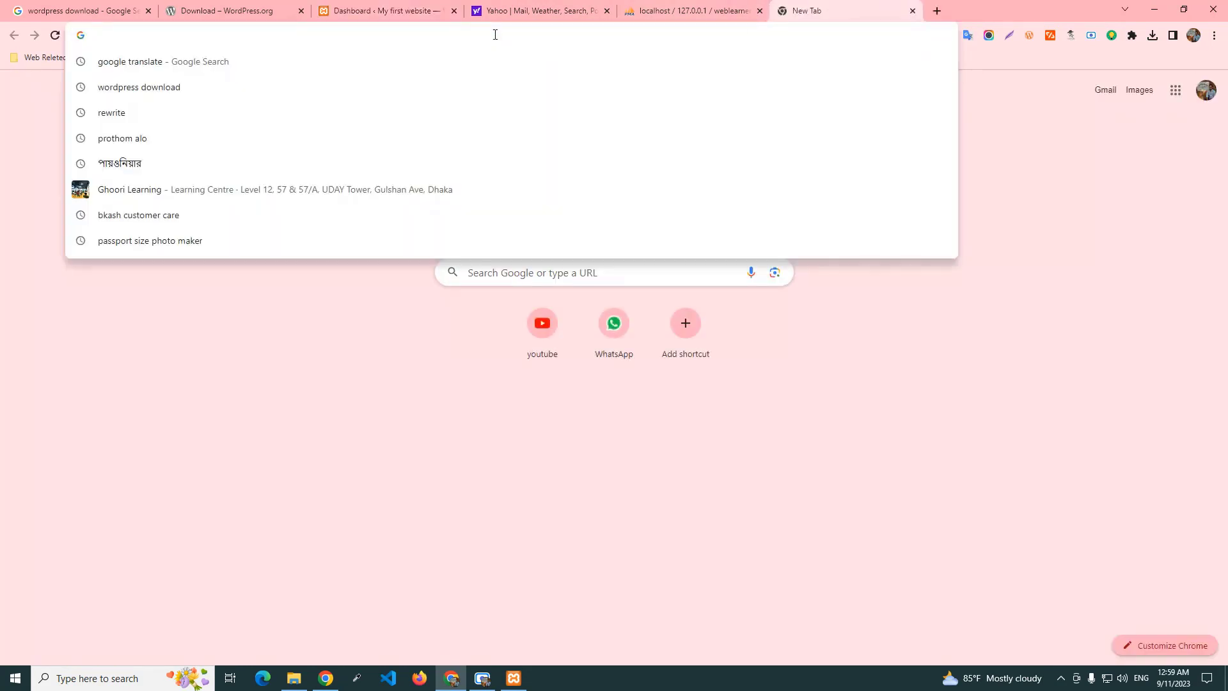
{"action": "type", "text": "local"}
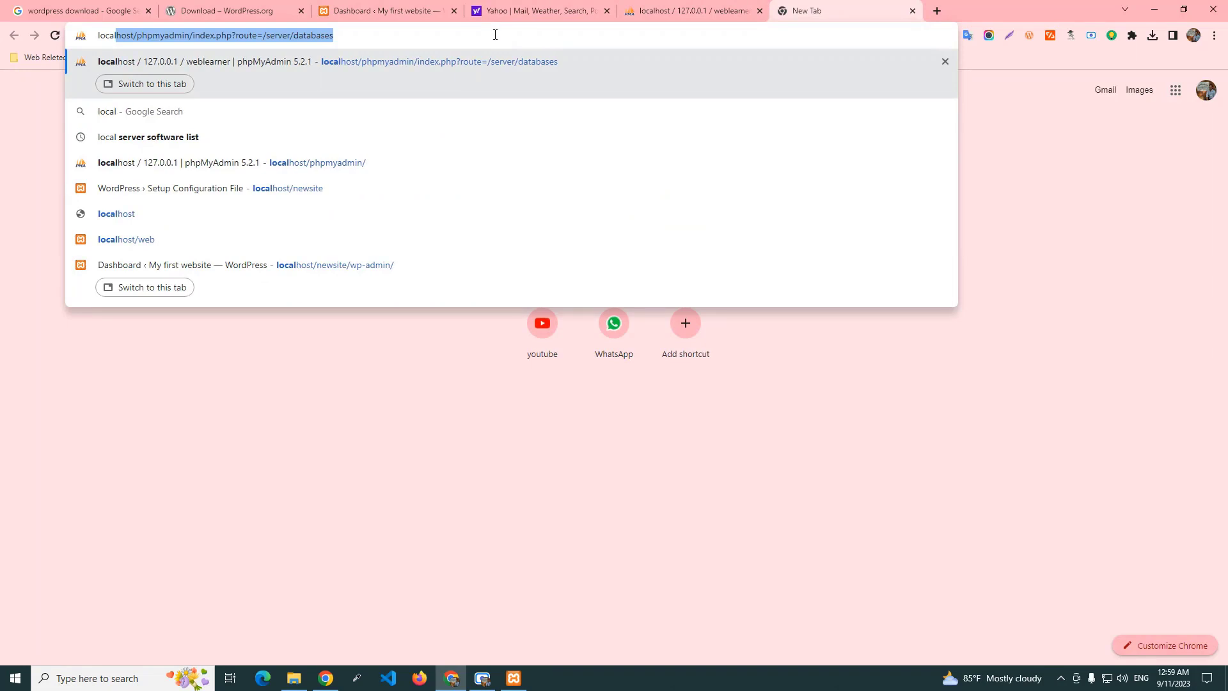
{"action": "type", "text": "hos"}
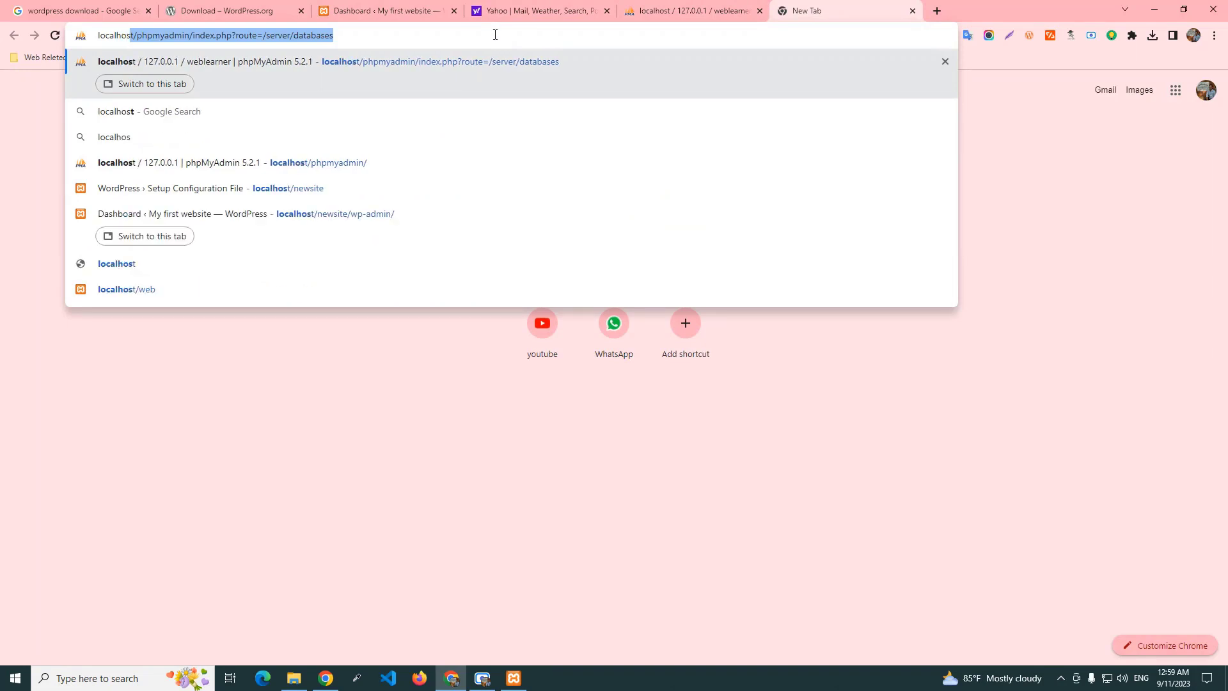
{"action": "type", "text": "t/"}
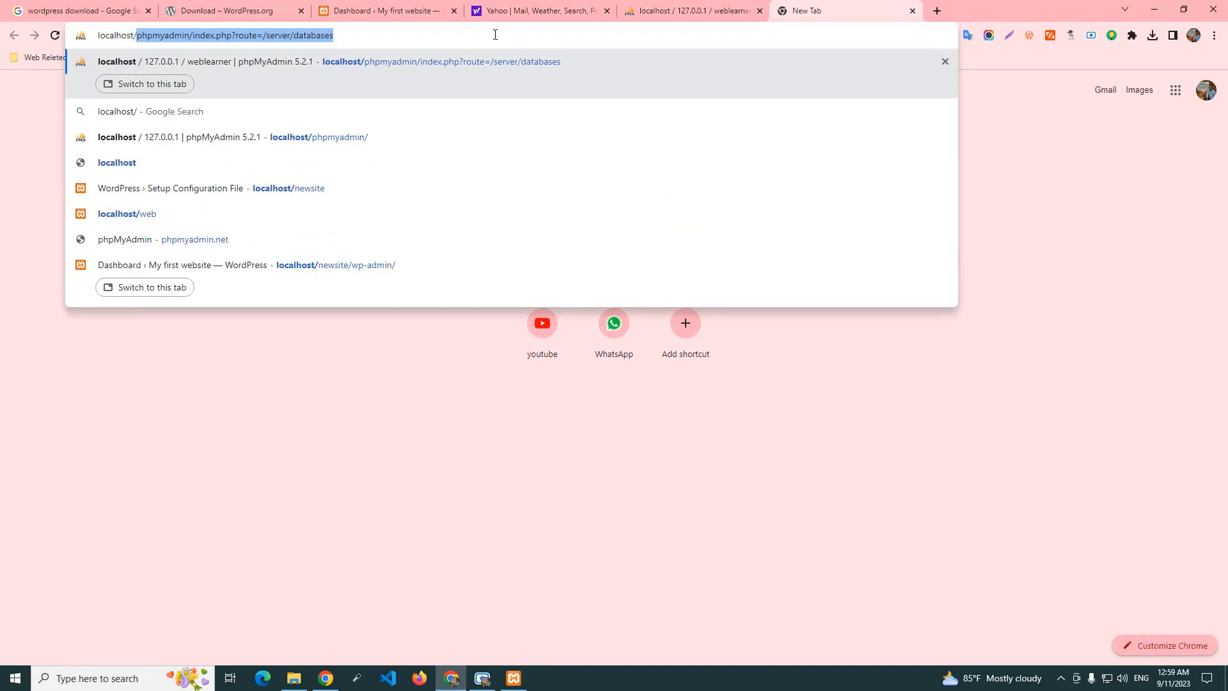
{"action": "type", "text": "news"}
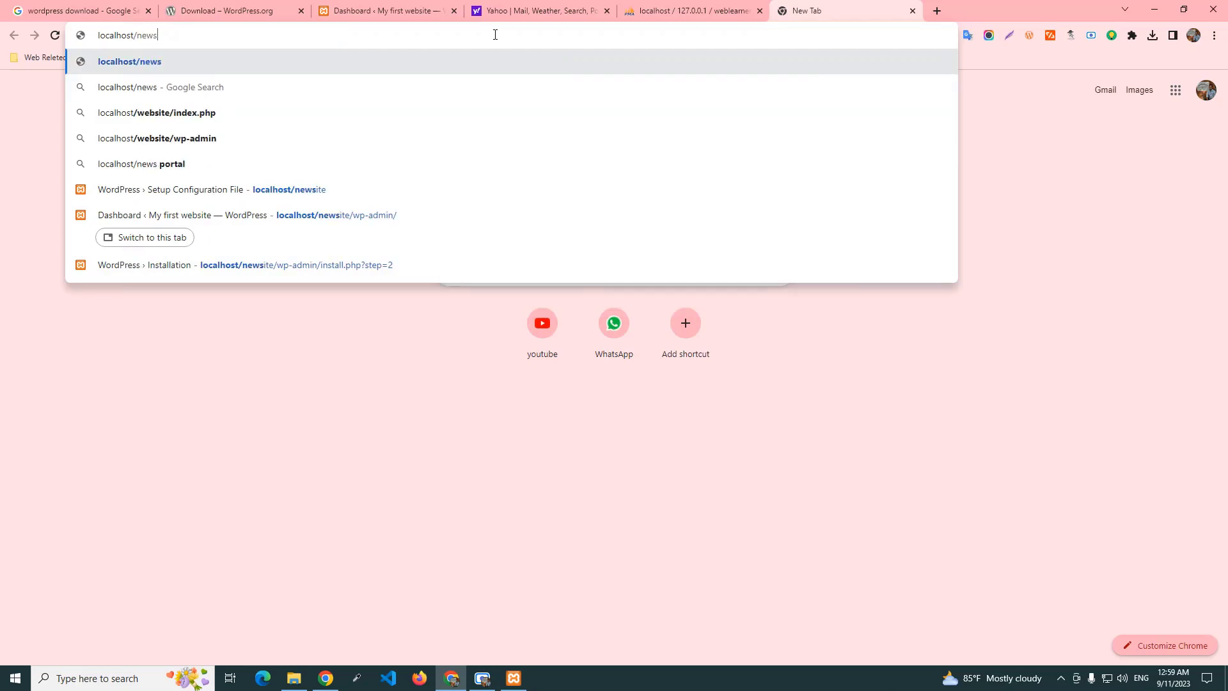
{"action": "type", "text": "ite"}
{"action": "key", "text": "Return"}
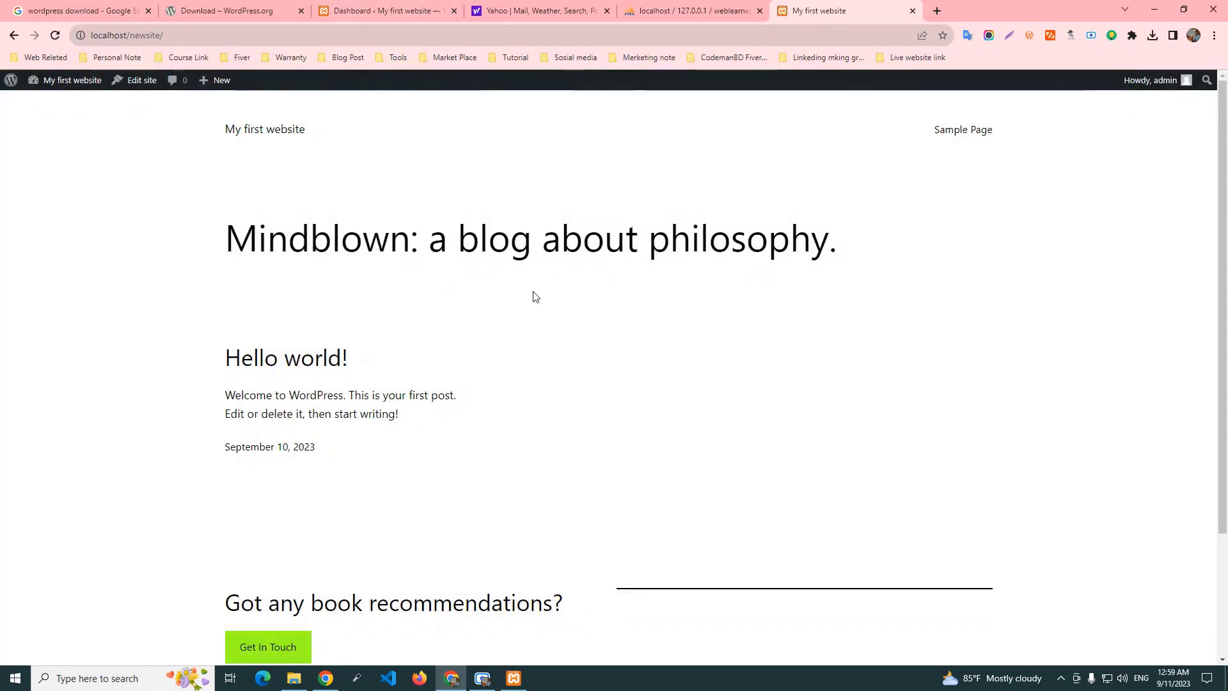
{"action": "scroll", "coordinate": [639, 311], "scroll_direction": "down", "scroll_amount": 2}
{"action": "scroll", "coordinate": [716, 323], "scroll_direction": "up", "scroll_amount": 2}
{"action": "left_click", "coordinate": [668, 10]}
{"action": "left_click", "coordinate": [362, 7]}
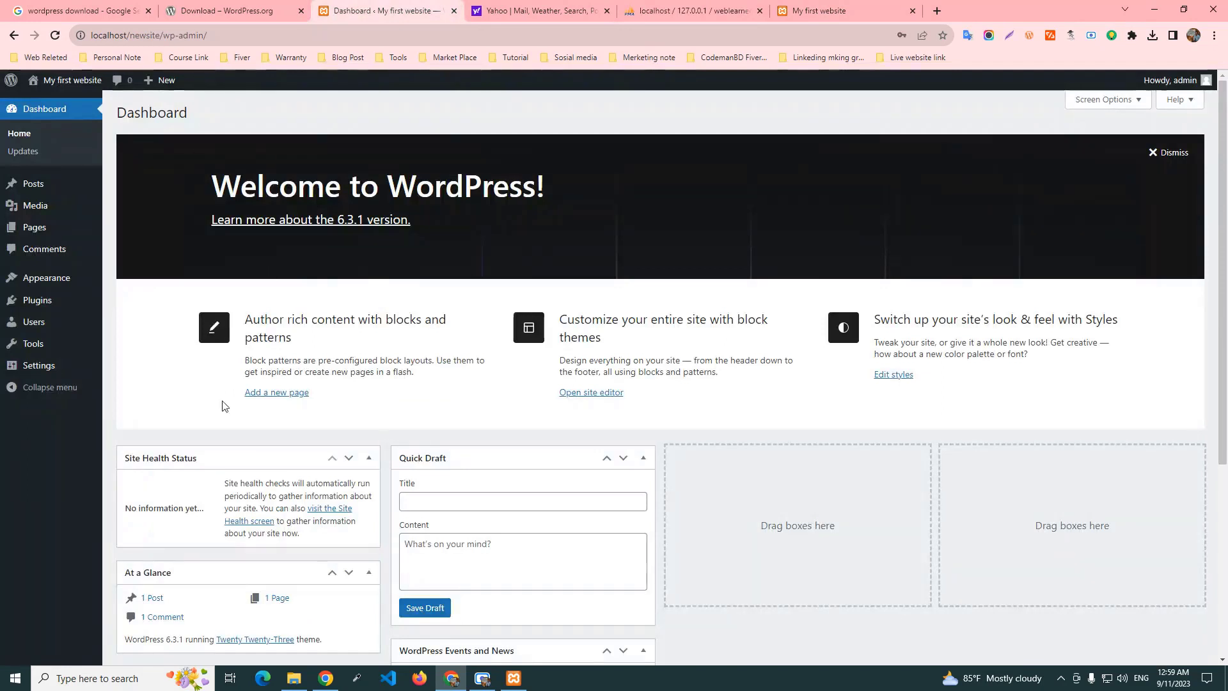